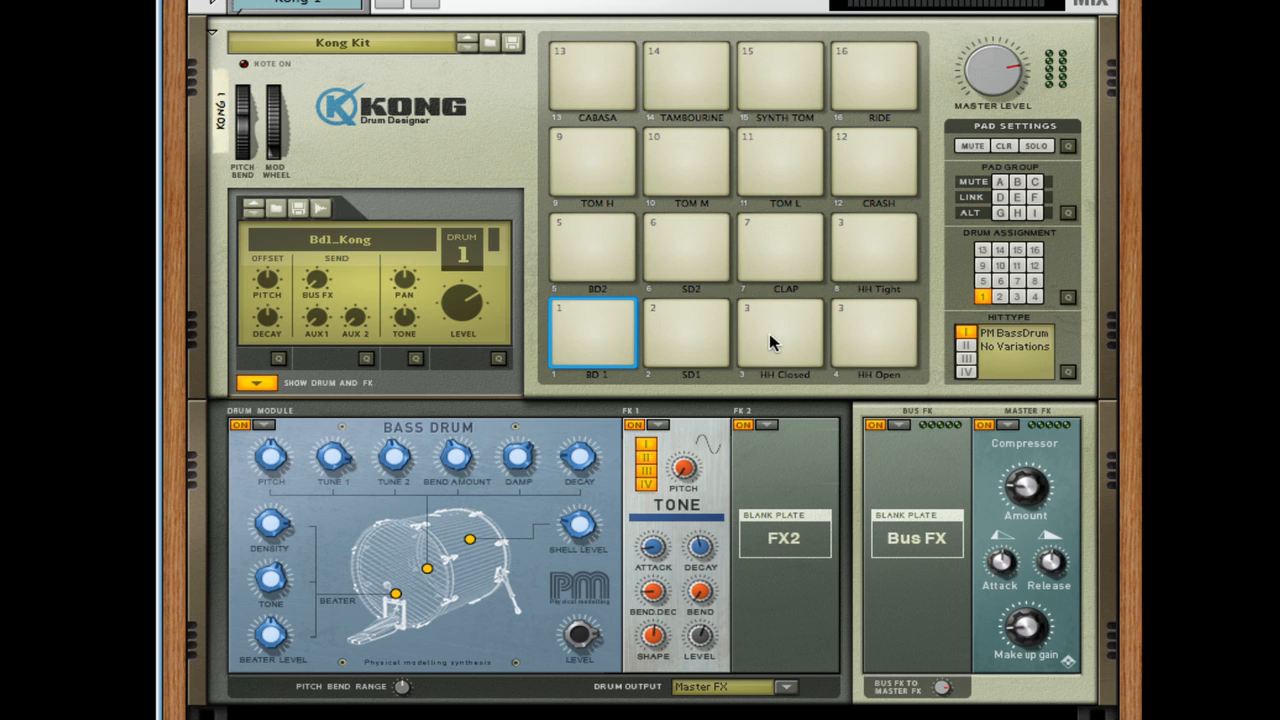
- Audition the HH Closed, HH Open and HH Tight pads to compare the hi-hat sounds that share drum 3
{"action": "left_click", "coordinate": [769, 340]}
{"action": "left_click", "coordinate": [892, 336]}
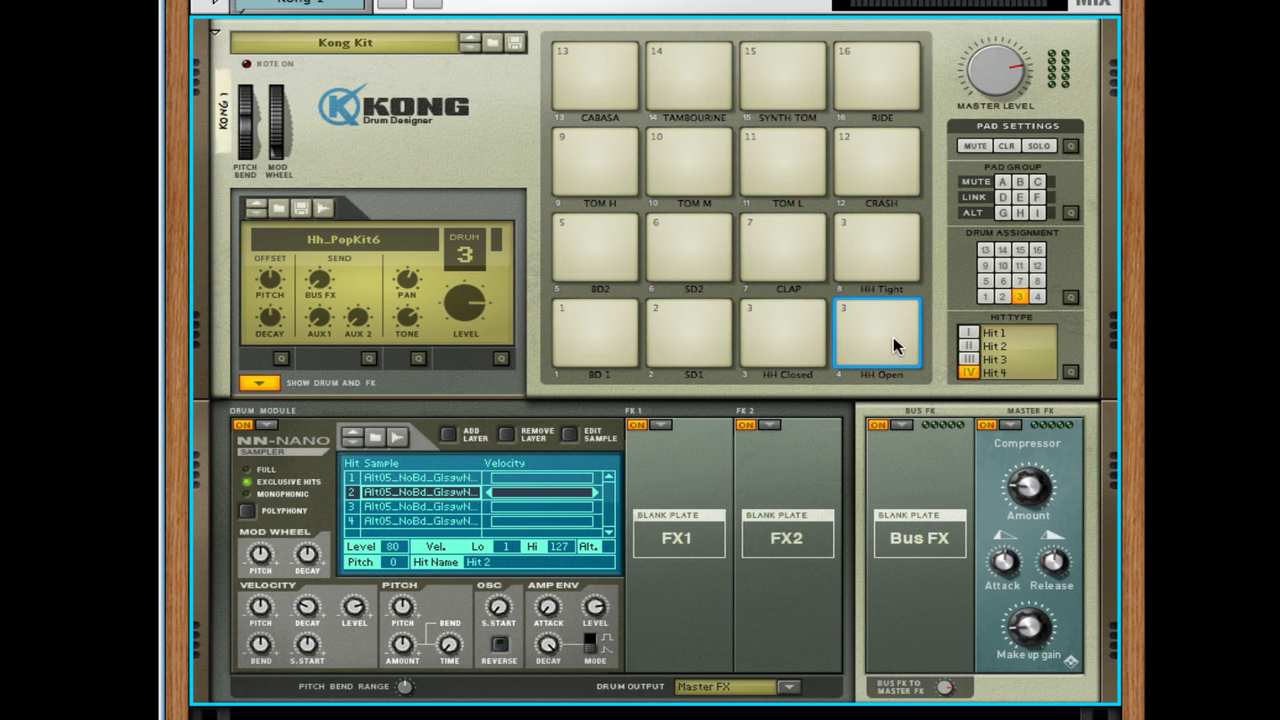
{"action": "left_click", "coordinate": [876, 259]}
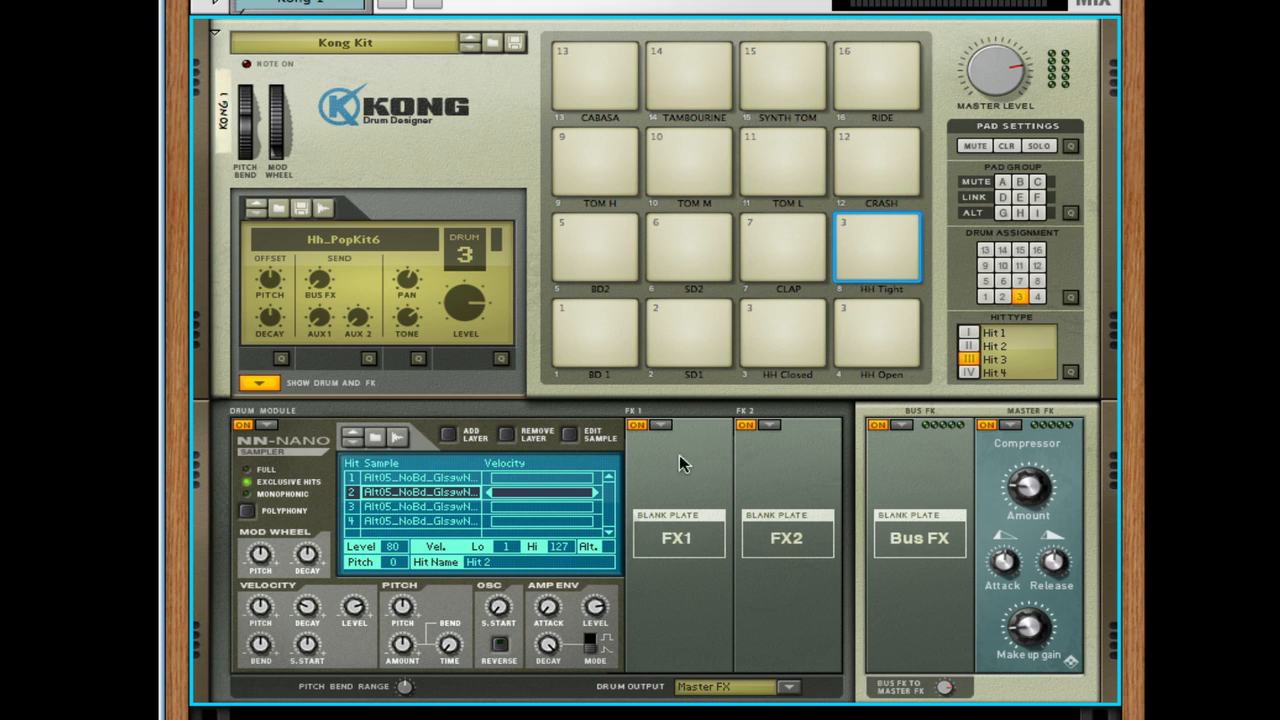
{"action": "left_click", "coordinate": [783, 333]}
{"action": "left_click", "coordinate": [866, 333]}
{"action": "left_click", "coordinate": [873, 263]}
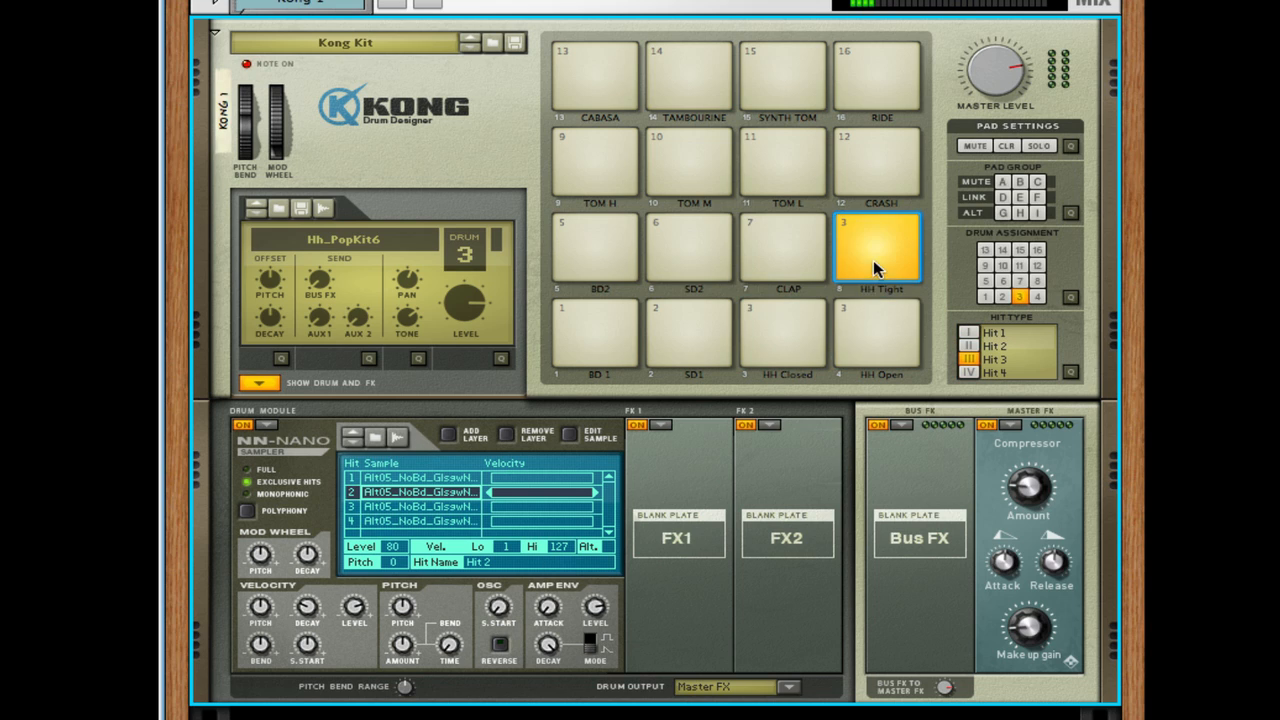
{"action": "left_click", "coordinate": [870, 328]}
{"action": "left_click", "coordinate": [780, 331]}
{"action": "left_click", "coordinate": [848, 324]}
{"action": "left_click", "coordinate": [797, 329]}
{"action": "left_click", "coordinate": [848, 325]}
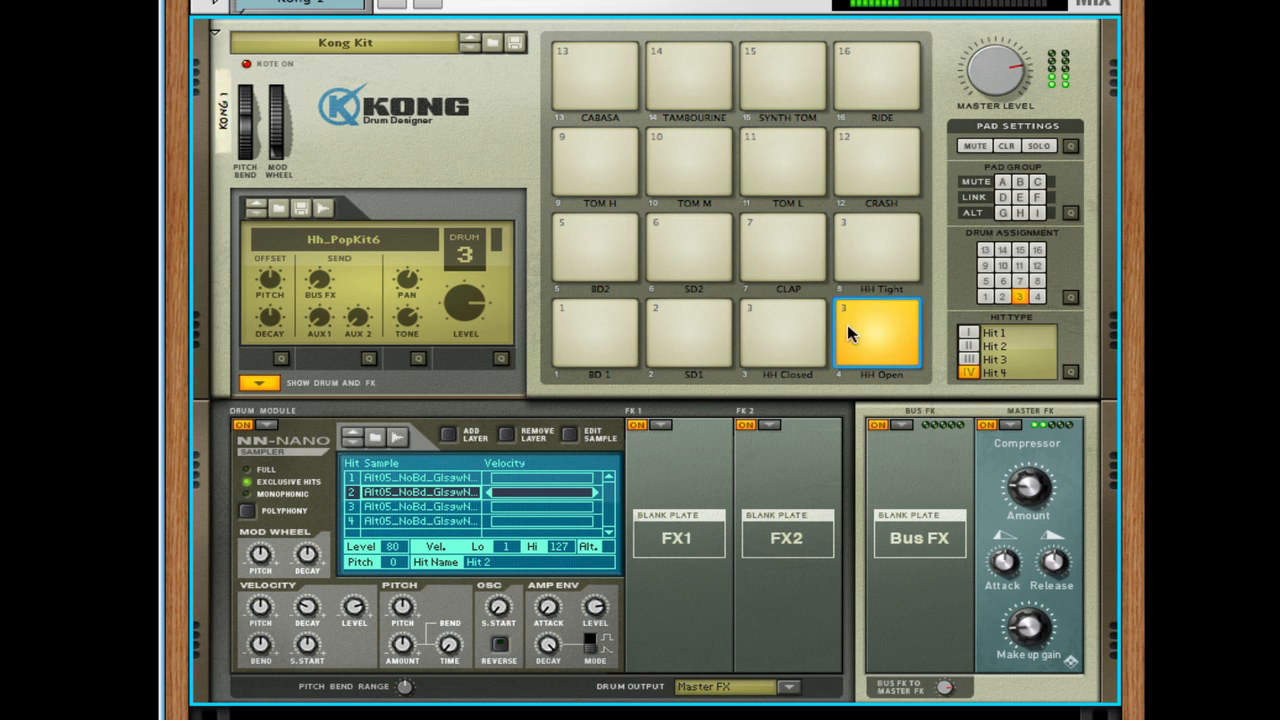
{"action": "left_click", "coordinate": [797, 328]}
- Assign the HH Open pad to drum 4 and the HH Tight pad to drum 8
{"action": "left_click", "coordinate": [851, 323]}
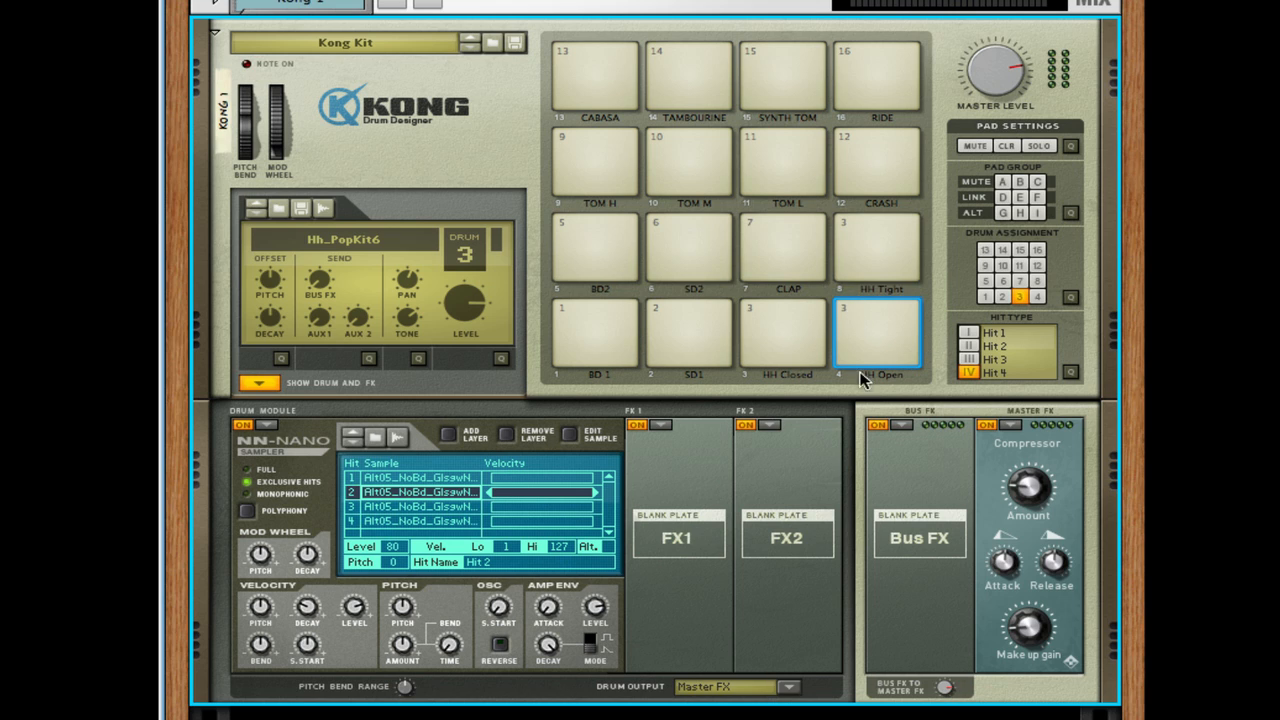
{"action": "left_click", "coordinate": [1037, 297]}
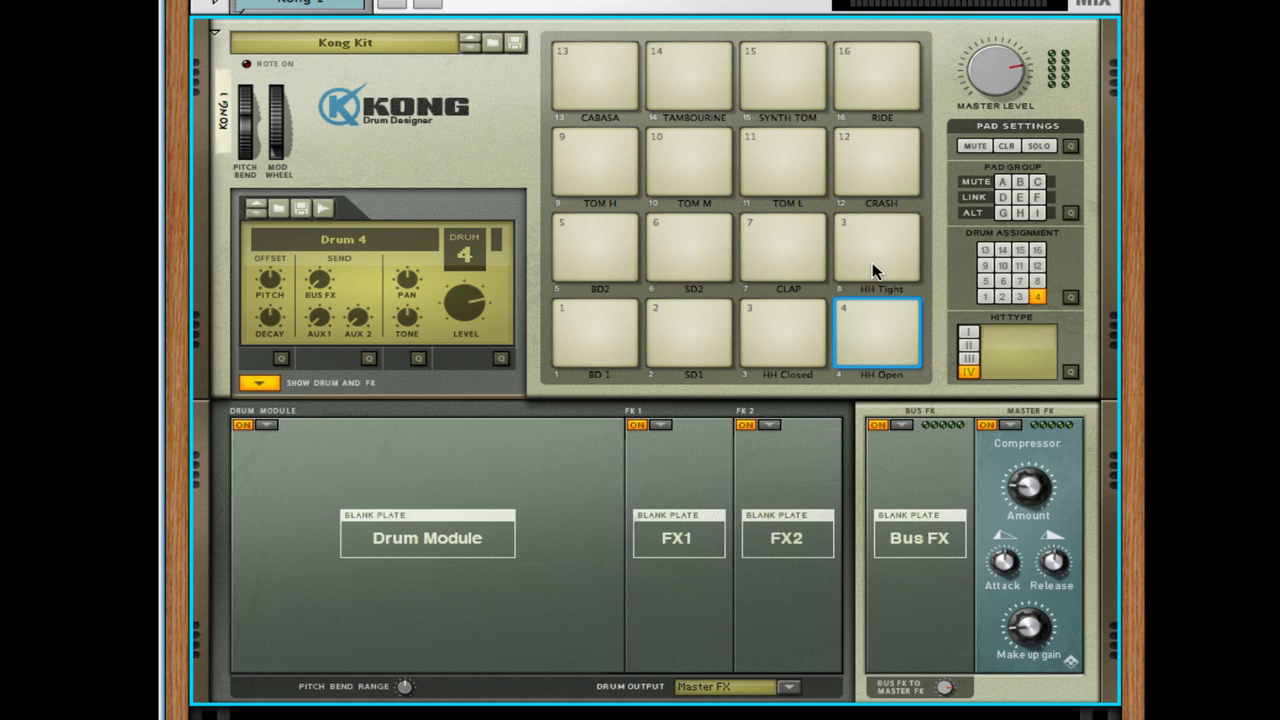
{"action": "left_click", "coordinate": [872, 262]}
{"action": "left_click", "coordinate": [1037, 283]}
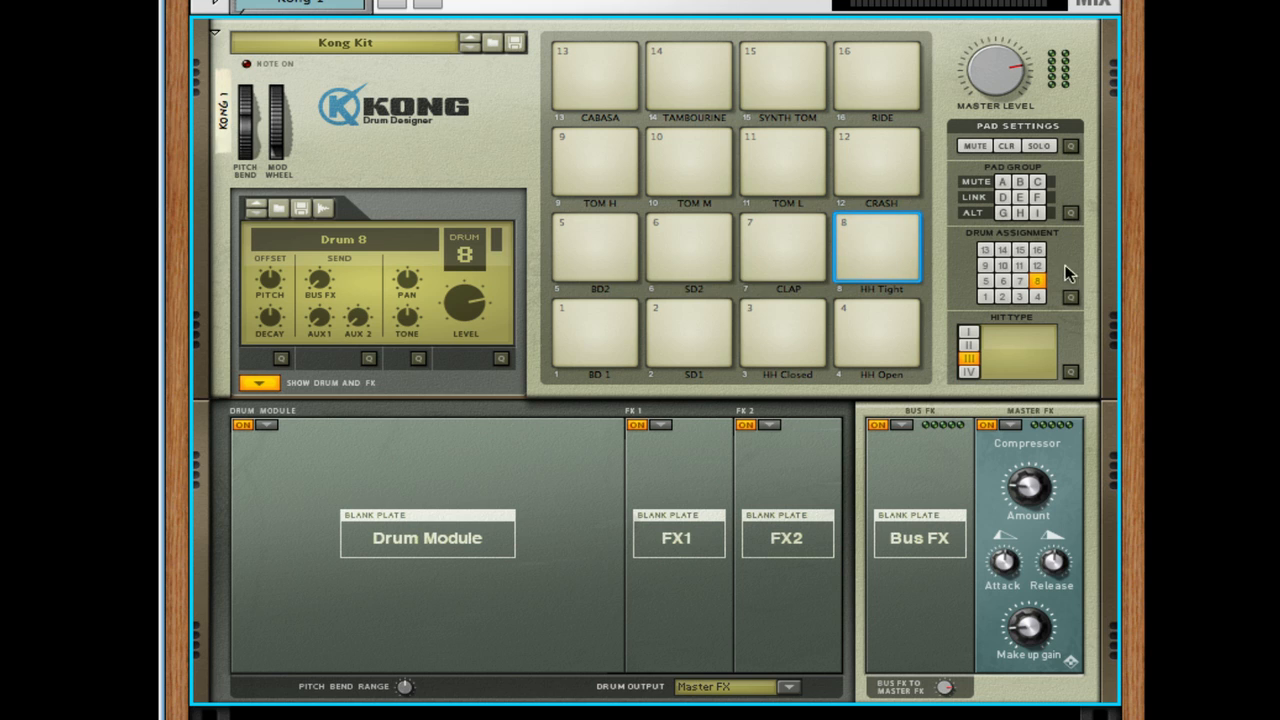
{"action": "left_click", "coordinate": [1019, 265]}
{"action": "left_click", "coordinate": [1020, 281]}
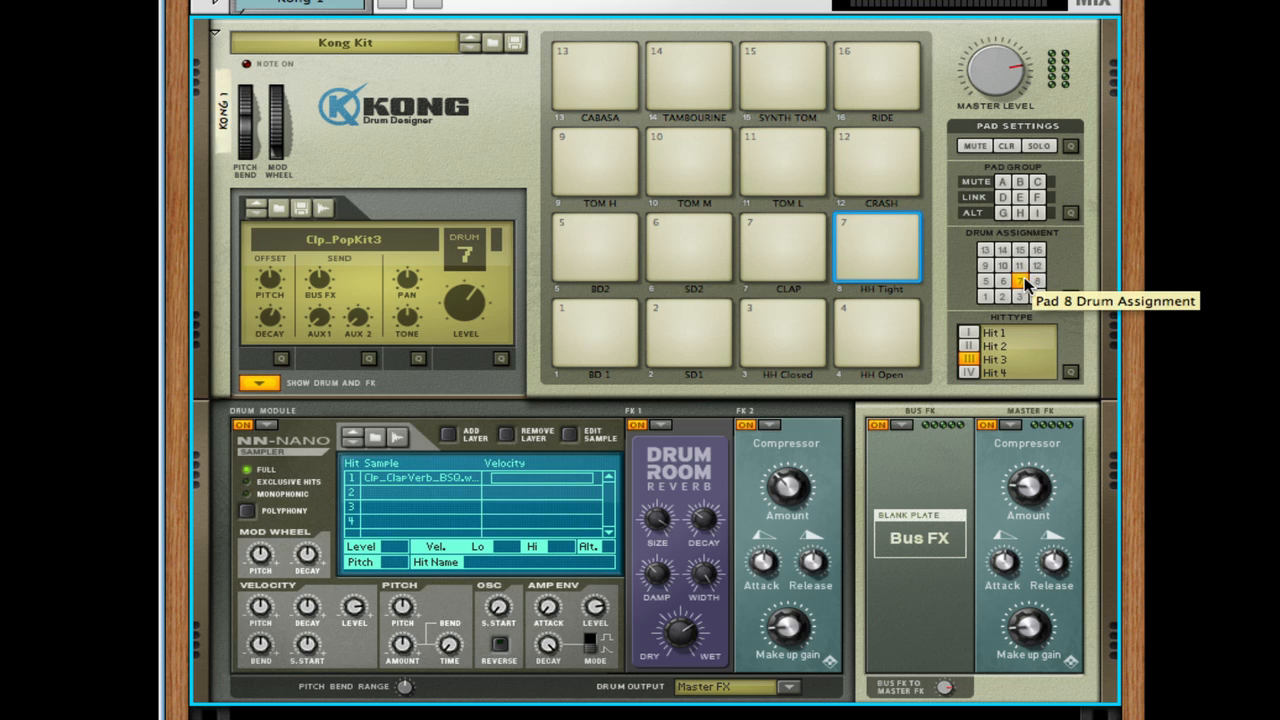
{"action": "left_click", "coordinate": [1036, 281]}
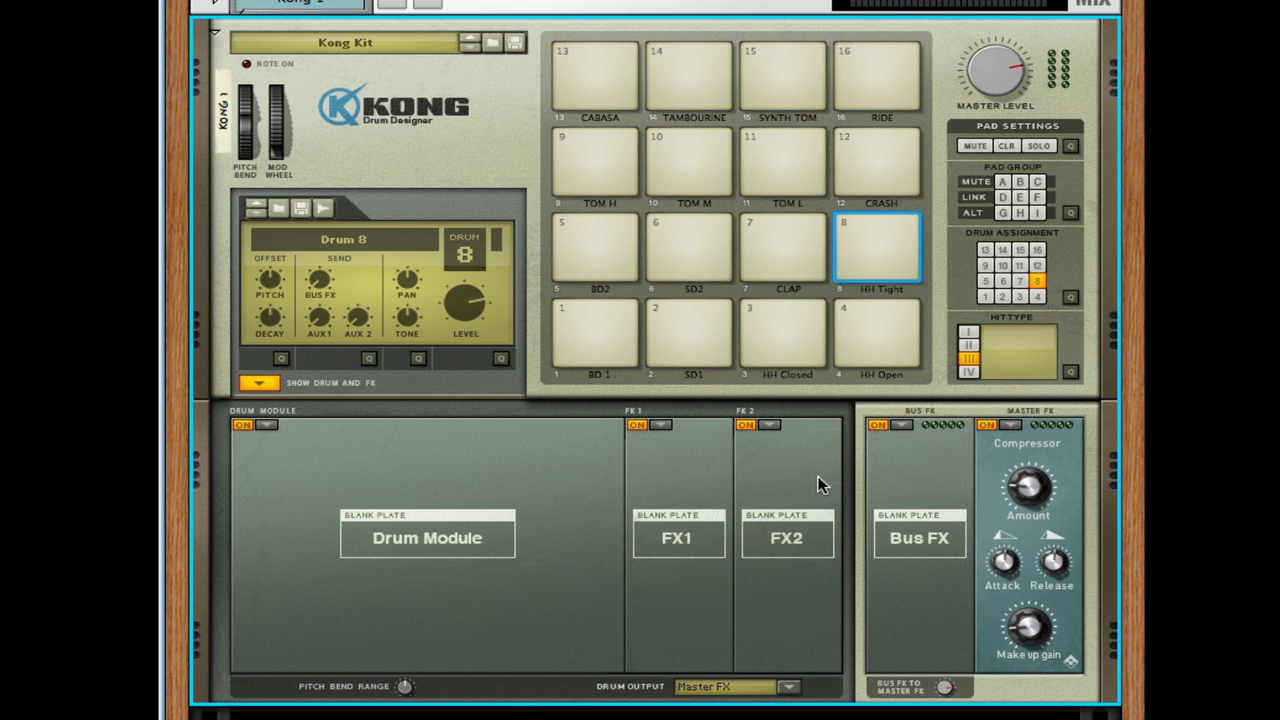
- Play the HH Closed and HH Open pads to hear the effect of their separate drum assignments
{"action": "left_click", "coordinate": [785, 330]}
{"action": "left_click", "coordinate": [868, 330]}
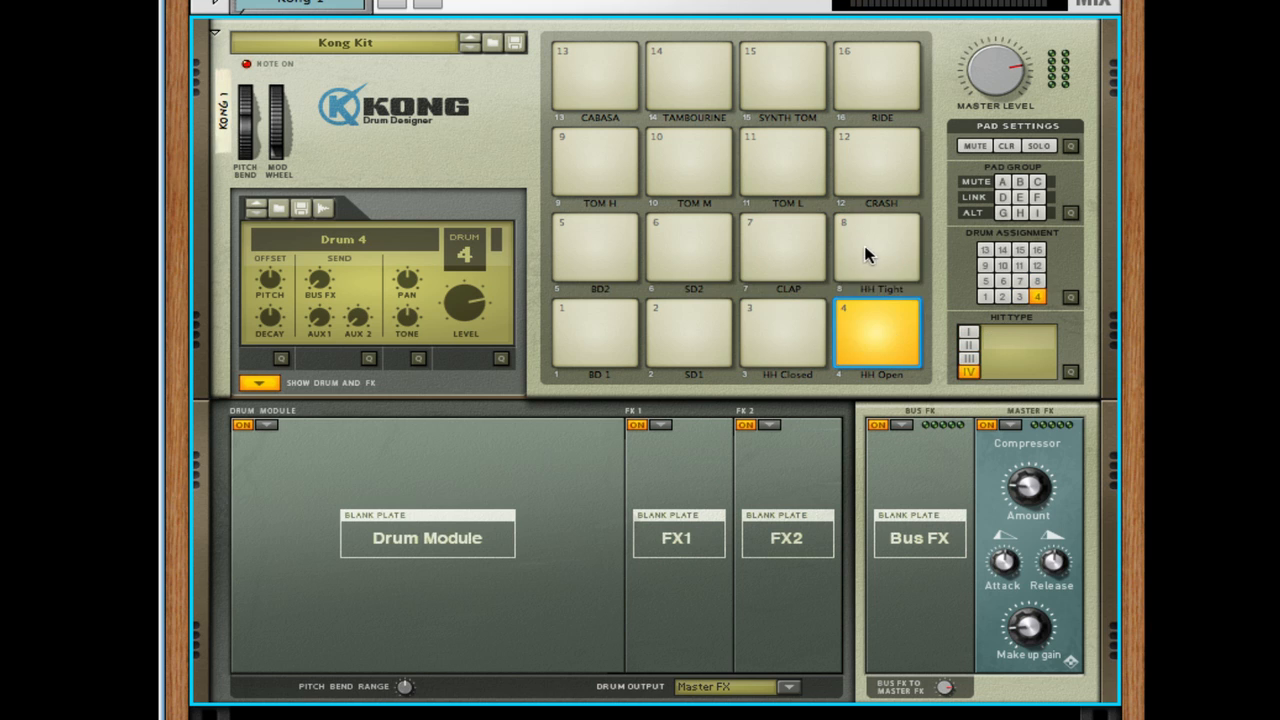
{"action": "left_click", "coordinate": [766, 322]}
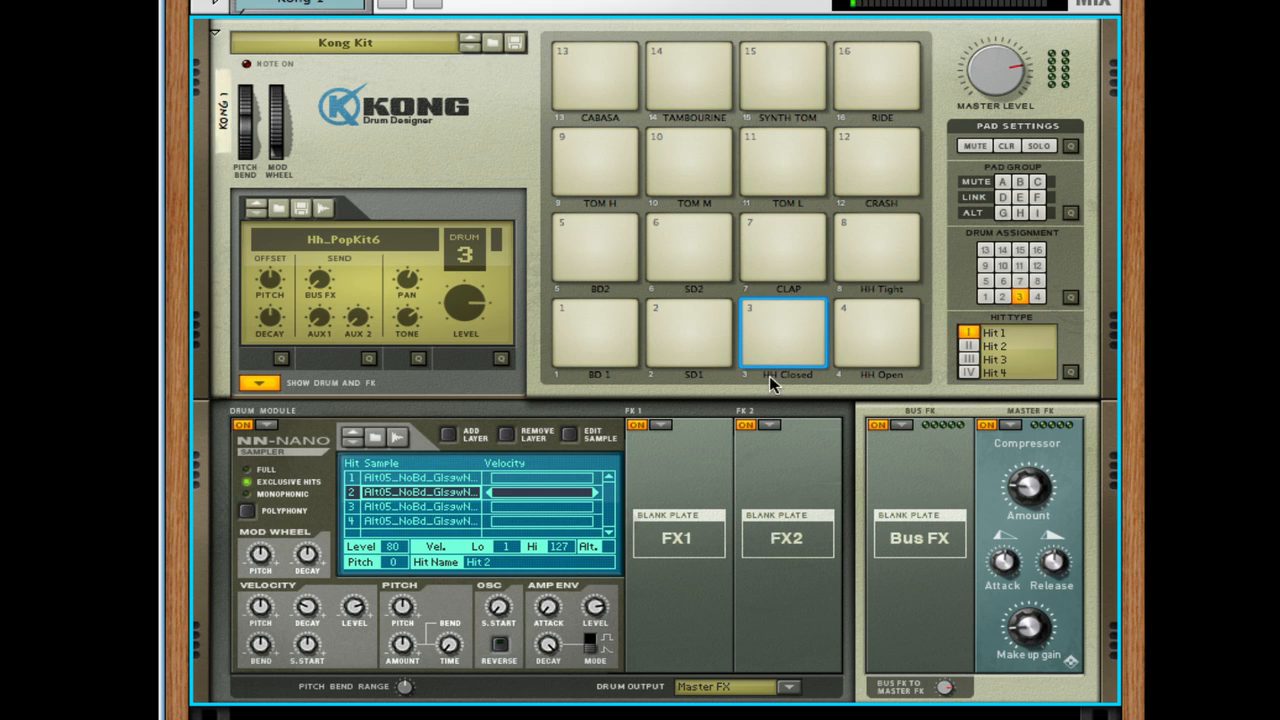
- Assign both the HH Open and HH Tight pads to drum 3
{"action": "left_click", "coordinate": [884, 318]}
{"action": "left_click", "coordinate": [1019, 297]}
{"action": "left_click", "coordinate": [893, 263]}
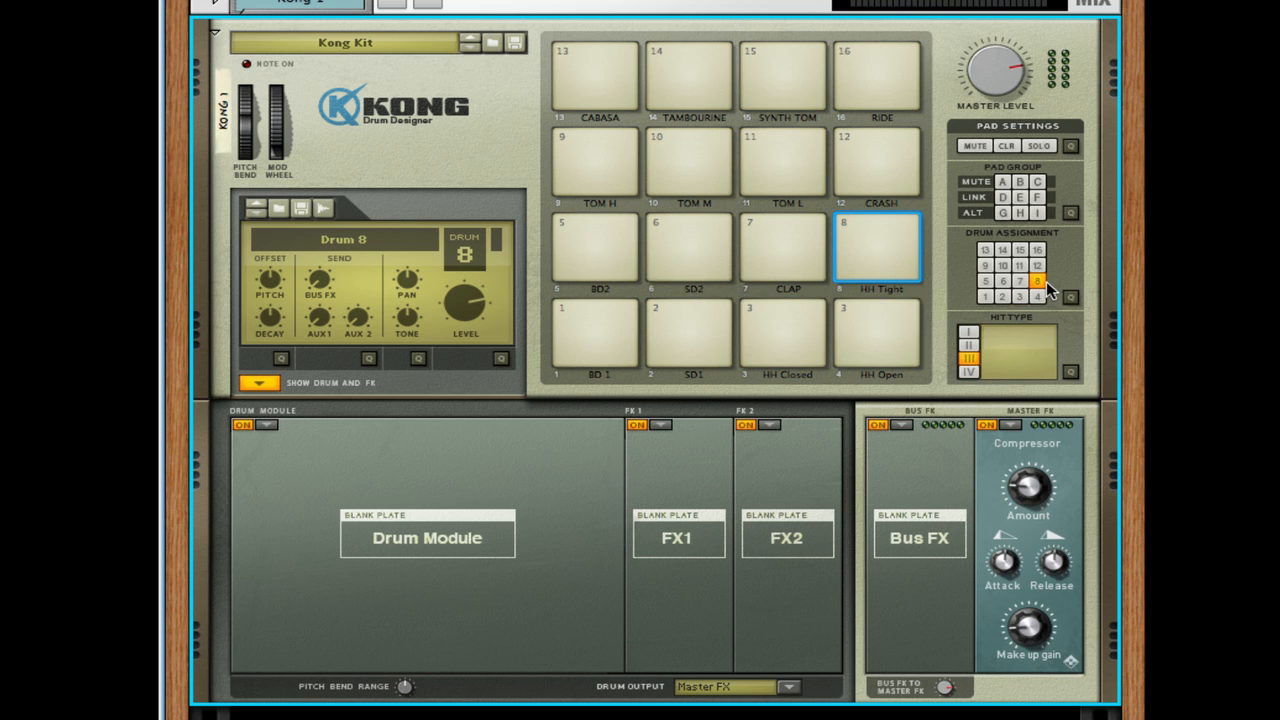
{"action": "left_click", "coordinate": [1019, 297]}
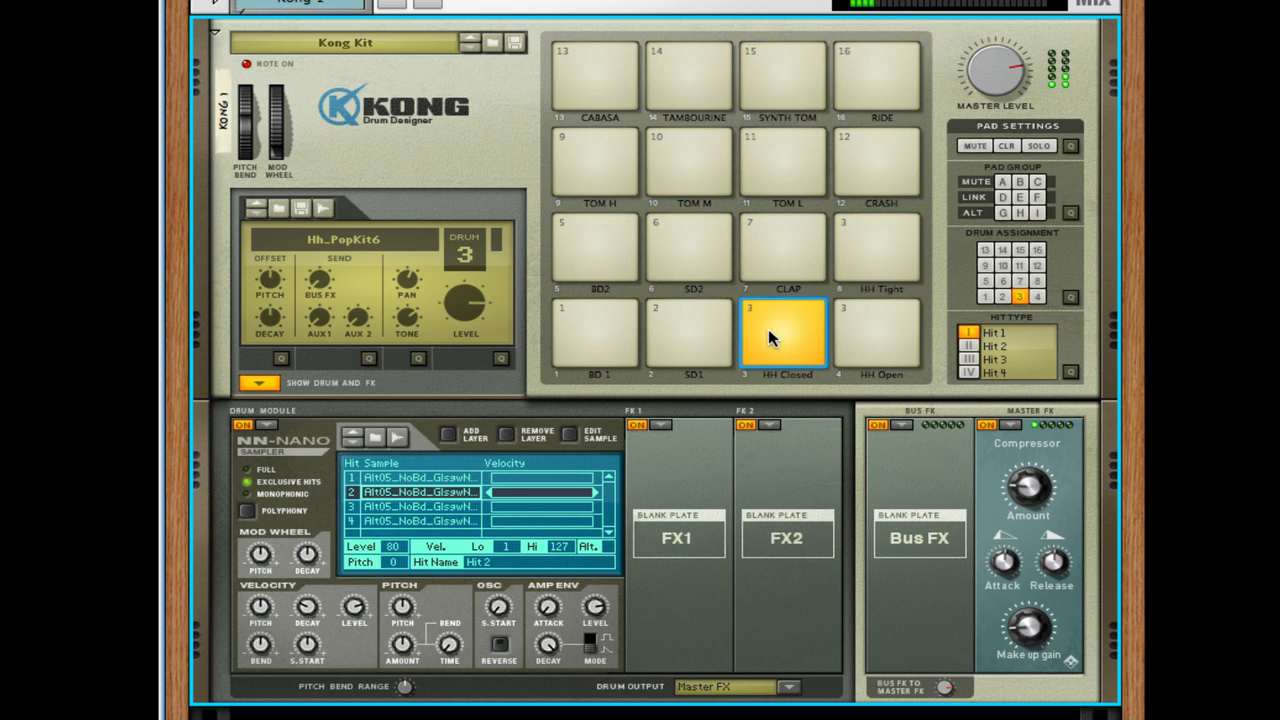
- Select the HH Open, HH Closed and HH Tight pads in turn to examine each one's hit type
{"action": "left_click", "coordinate": [889, 315]}
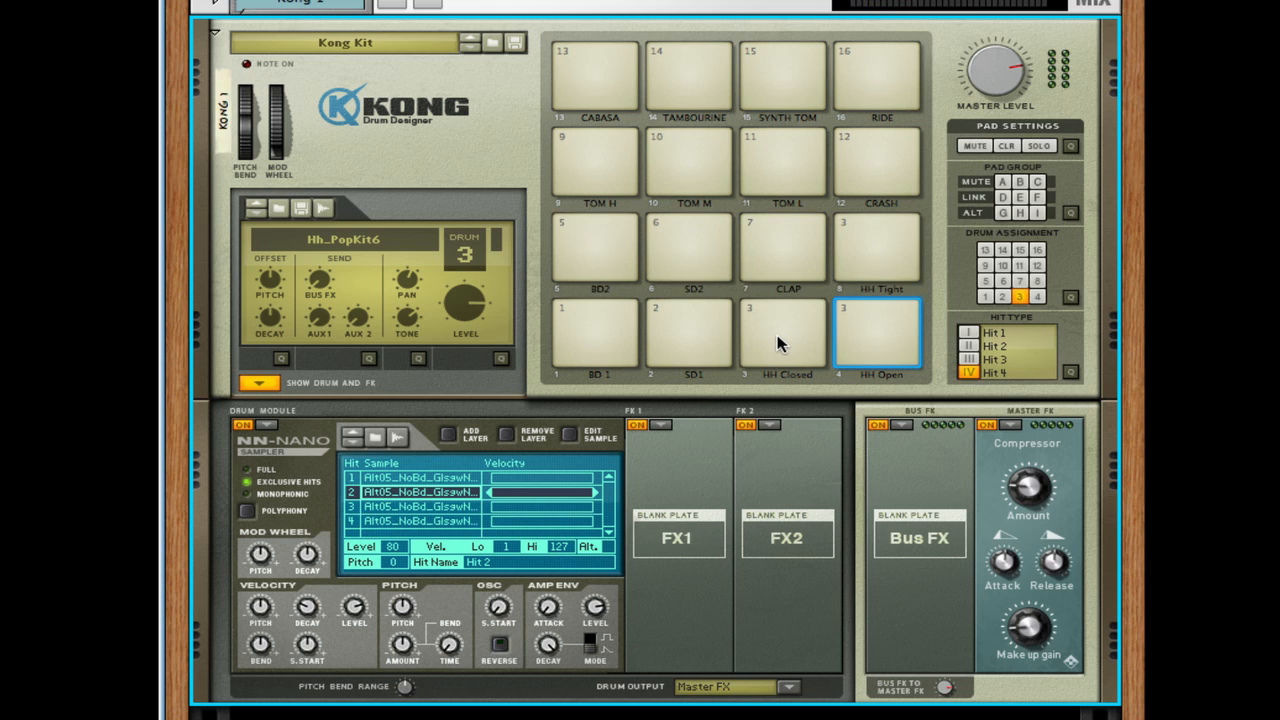
{"action": "left_click", "coordinate": [784, 333]}
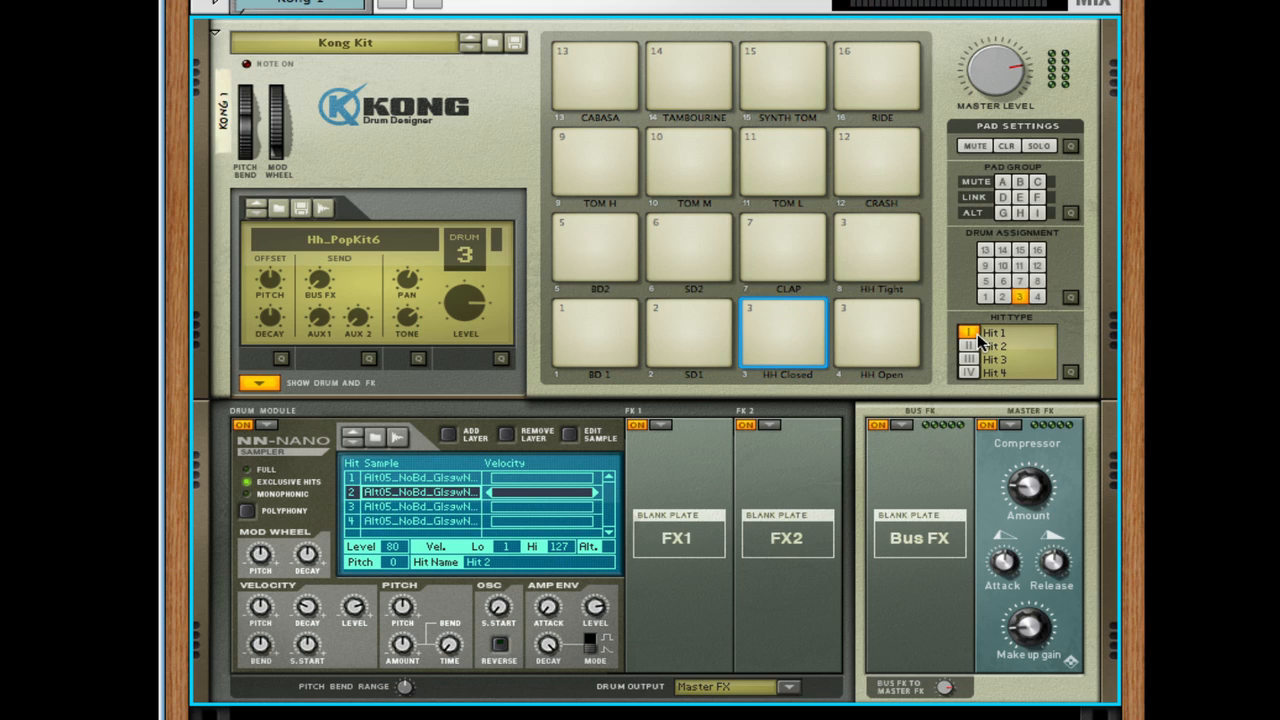
{"action": "left_click", "coordinate": [880, 335]}
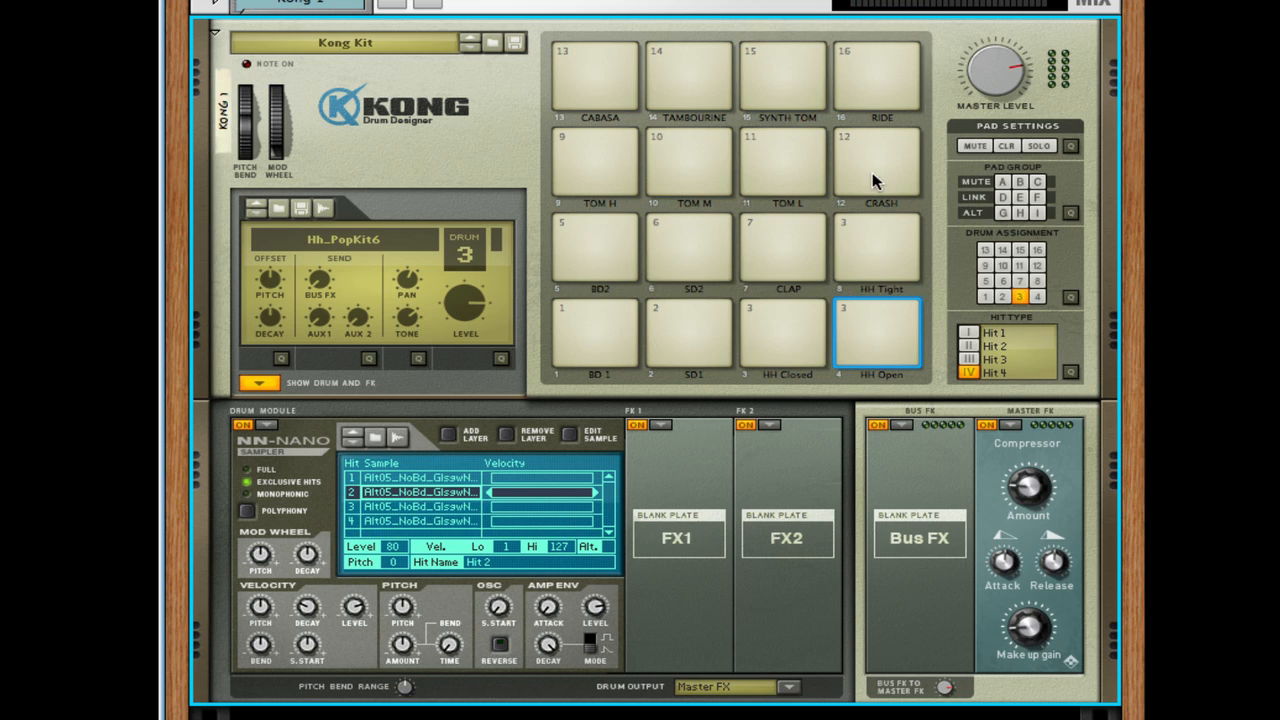
{"action": "left_click", "coordinate": [846, 271]}
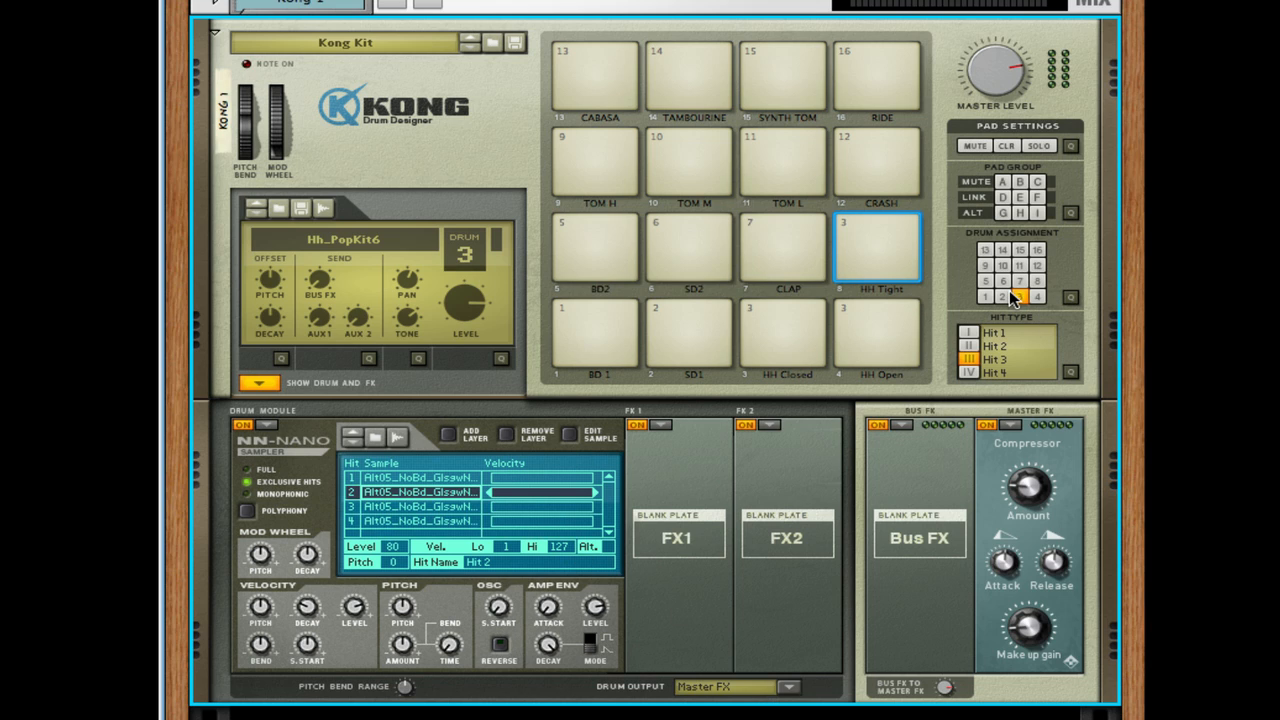
- Assign the CLAP pad to drum 3 and set its hit type to Hit 2
{"action": "left_click", "coordinate": [779, 257]}
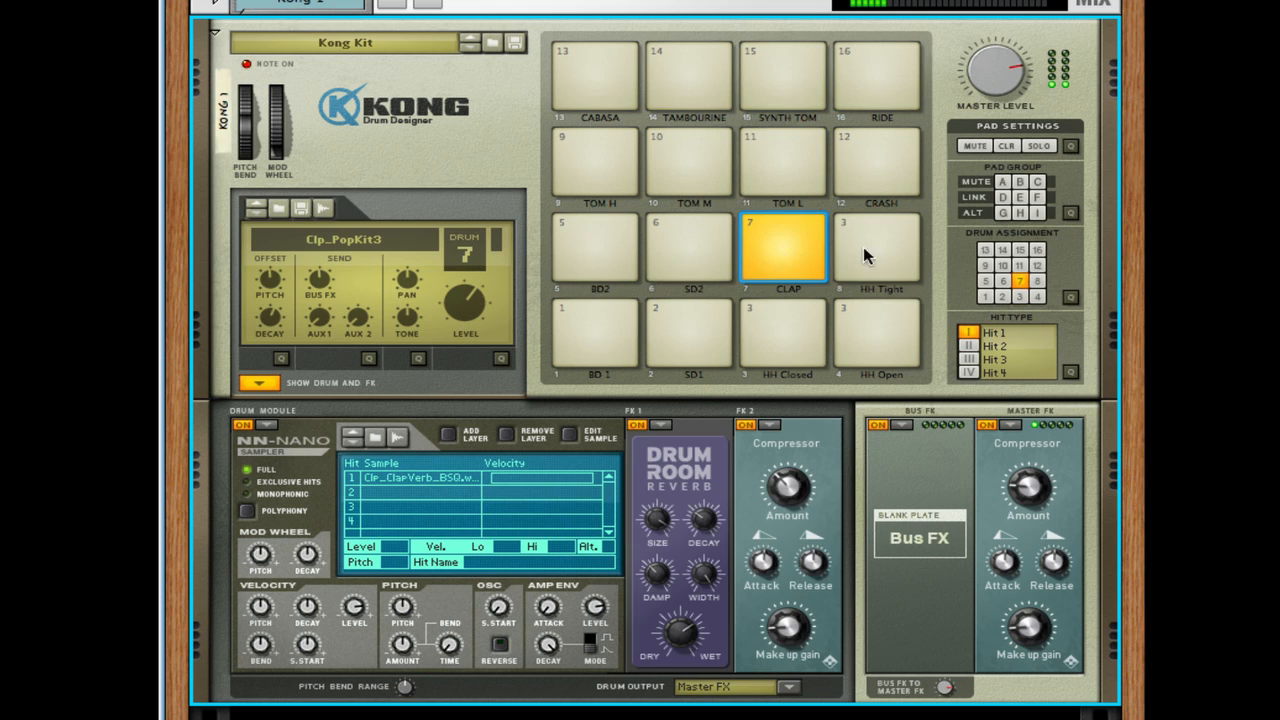
{"action": "left_click", "coordinate": [1019, 297]}
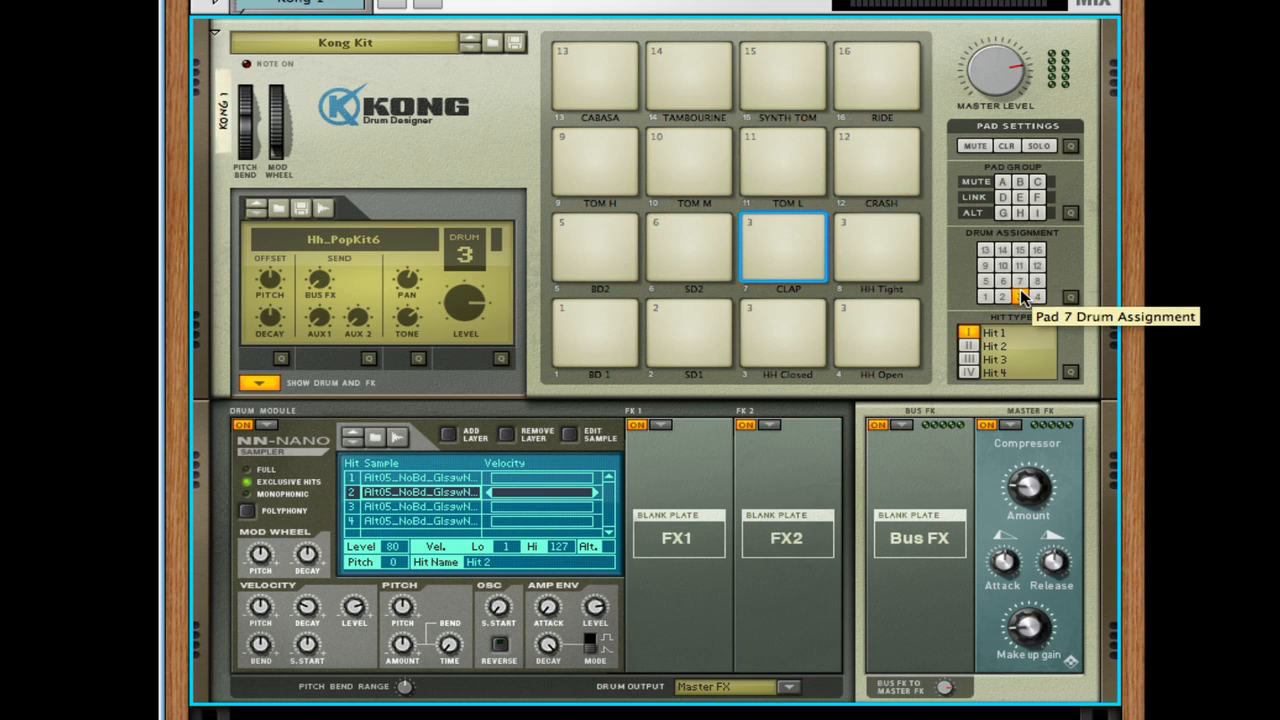
{"action": "left_click", "coordinate": [968, 346]}
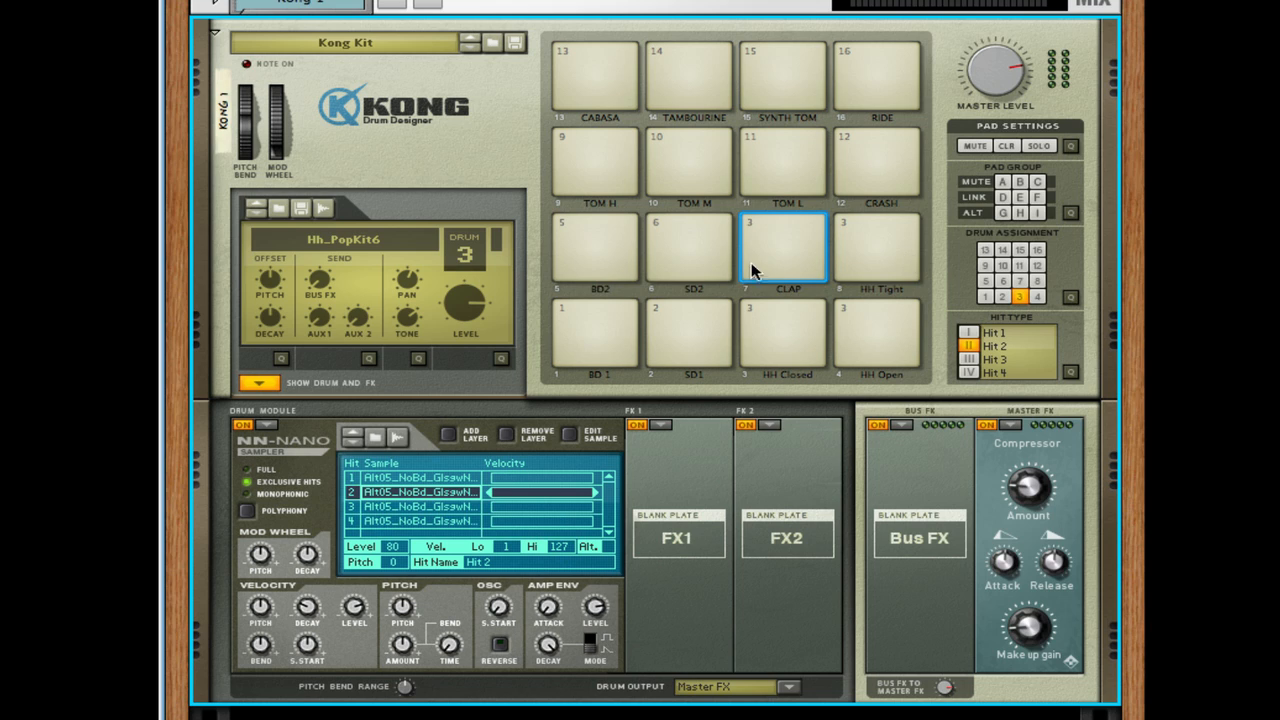
- Audition the CLAP pad against the HH Tight, HH Open and HH Closed pads
{"action": "left_click", "coordinate": [796, 244]}
{"action": "left_click", "coordinate": [894, 250]}
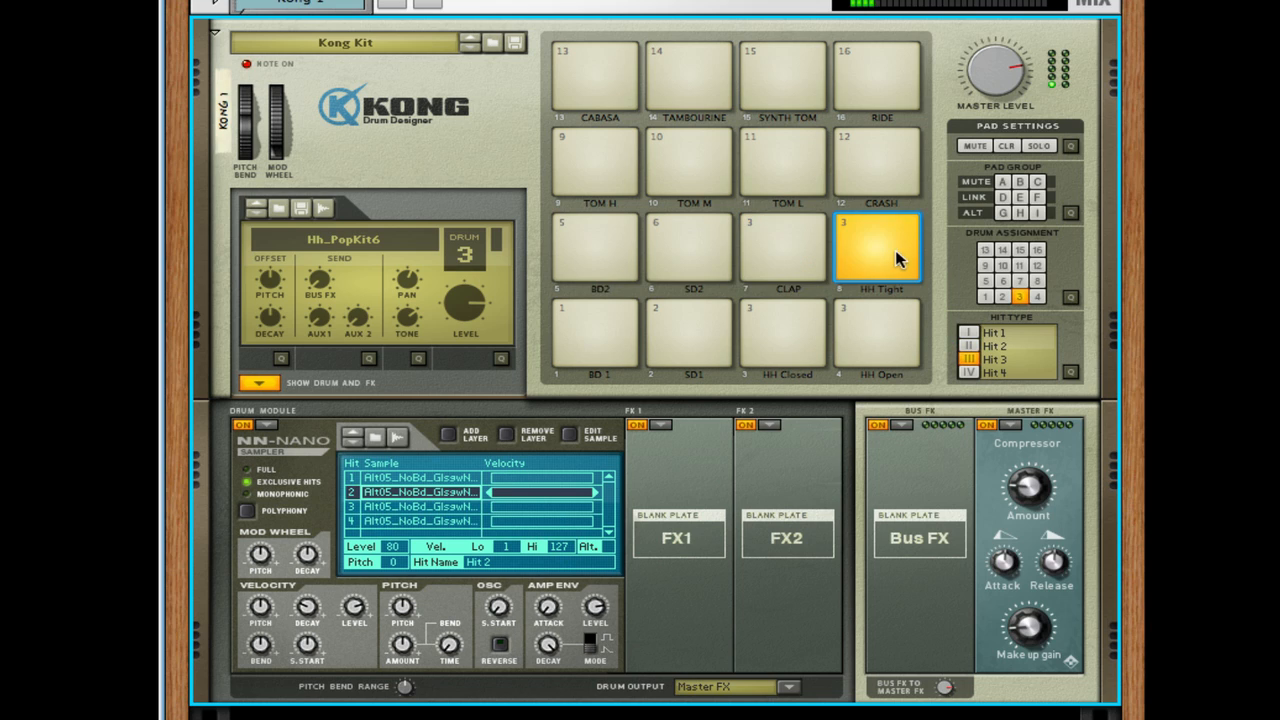
{"action": "left_click", "coordinate": [845, 335]}
{"action": "left_click", "coordinate": [815, 340]}
{"action": "left_click", "coordinate": [795, 255]}
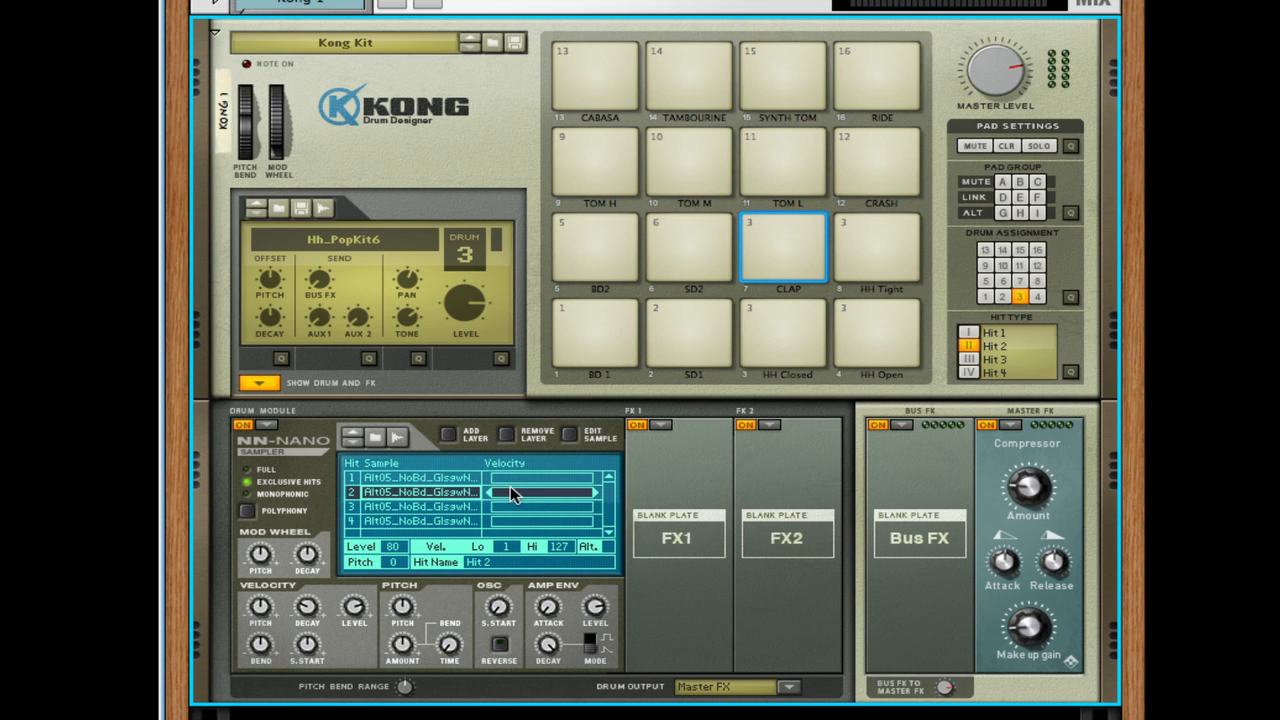
- Check the drum used by the BD 1 pad and assign the BD2 pad to drum 1
{"action": "left_click", "coordinate": [600, 325]}
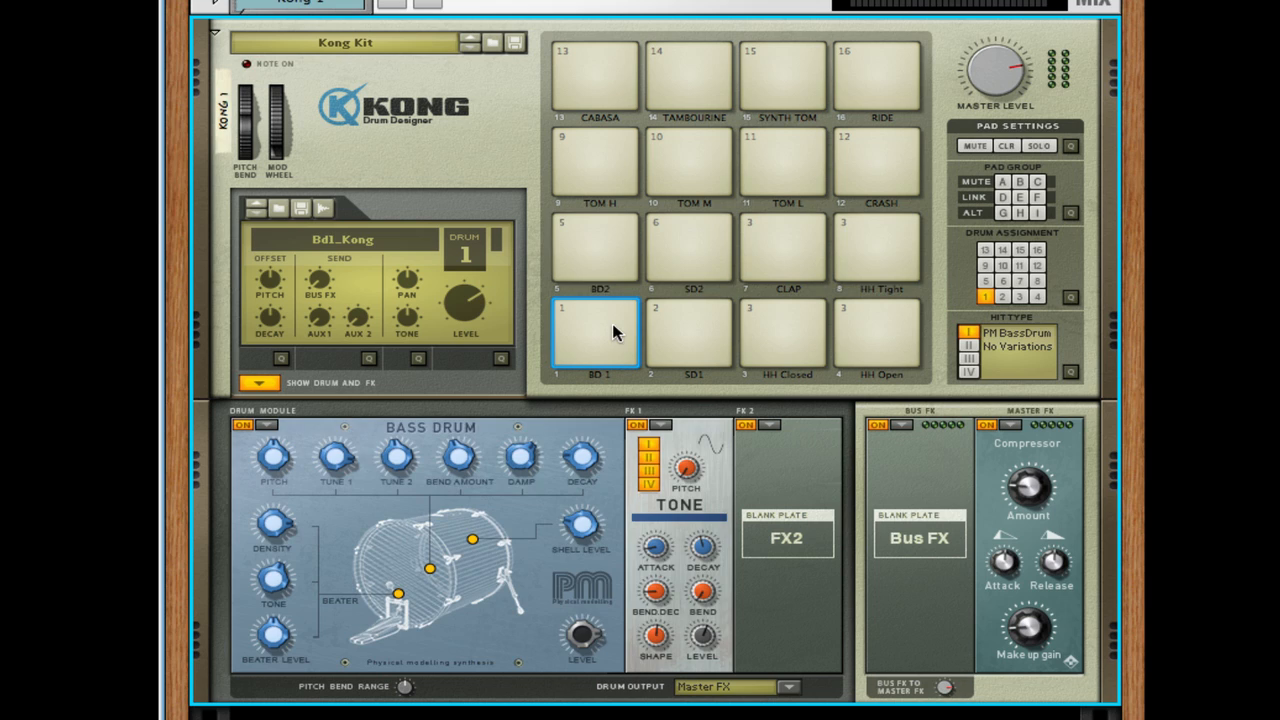
{"action": "left_click", "coordinate": [594, 271]}
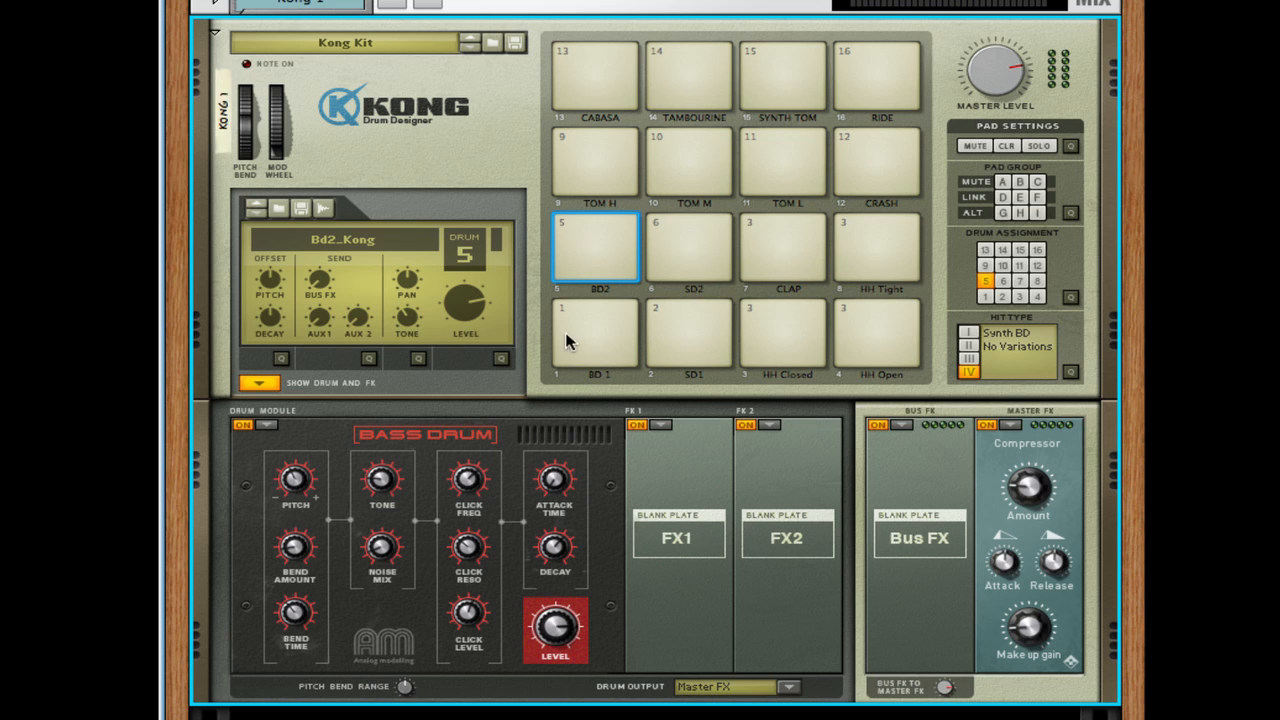
{"action": "left_click", "coordinate": [987, 298]}
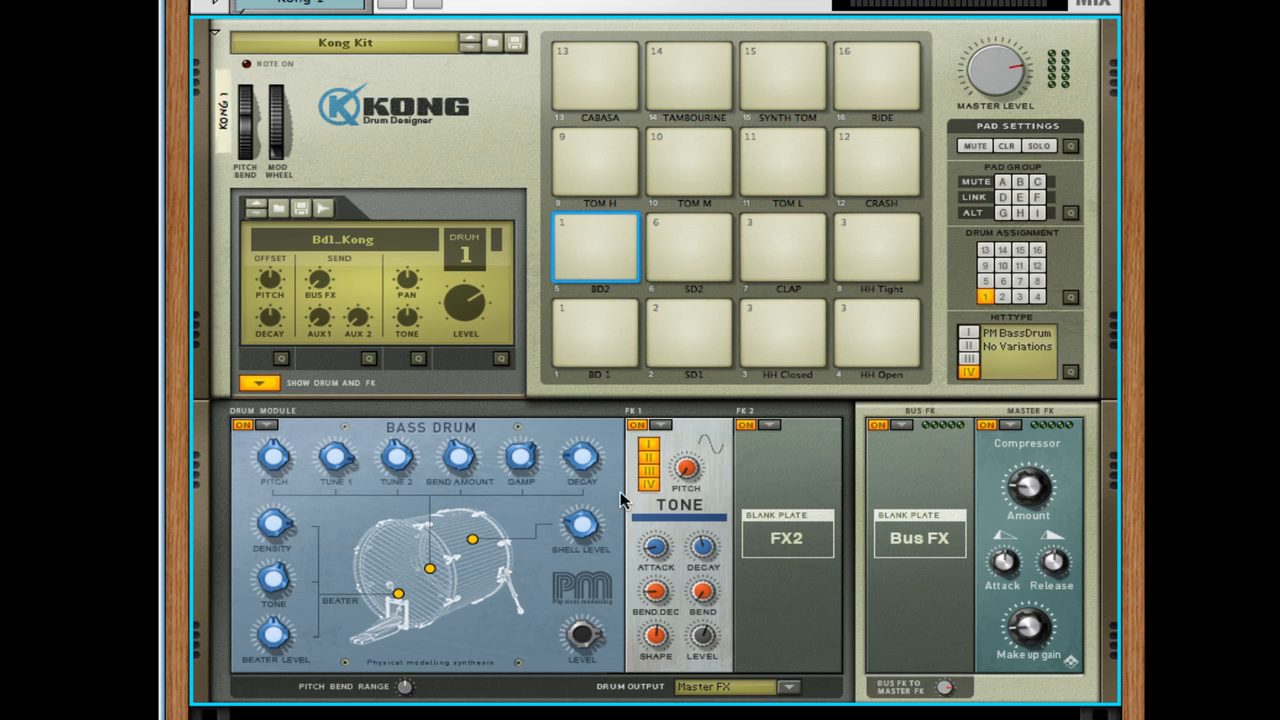
- Play the BD 1 and BD2 pads alternately to compare their bass drum sounds
{"action": "left_click", "coordinate": [600, 330]}
{"action": "left_click", "coordinate": [620, 338]}
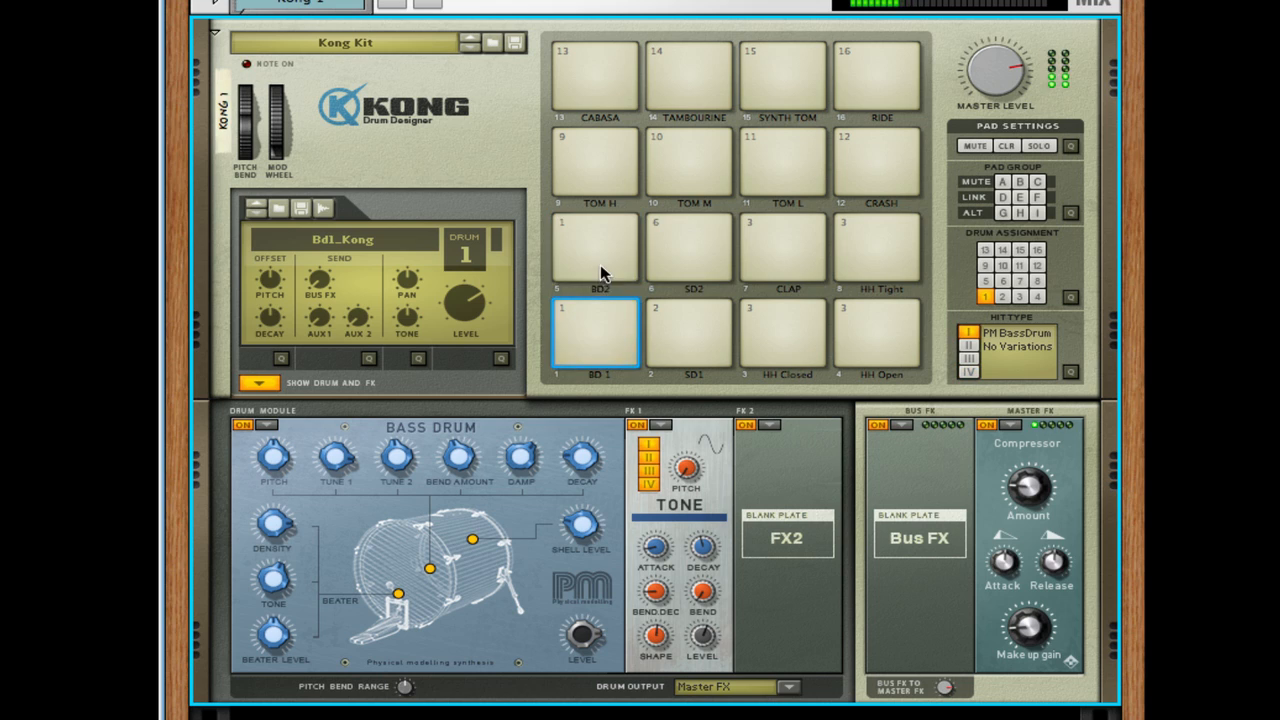
{"action": "left_click", "coordinate": [605, 314]}
{"action": "left_click", "coordinate": [599, 234]}
{"action": "left_click", "coordinate": [603, 326]}
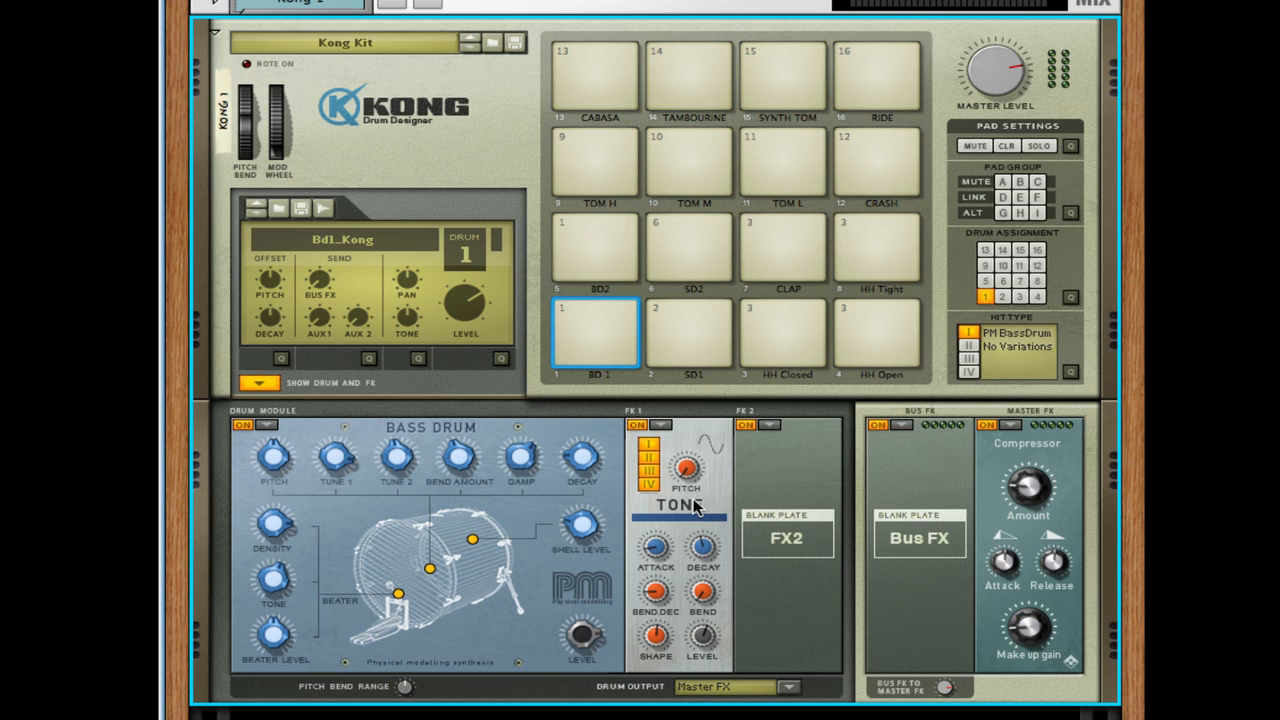
- Disable drum 1's Tone effect for hits 2, 3 and 4, and audition the BD2 pad
{"action": "left_click", "coordinate": [649, 458]}
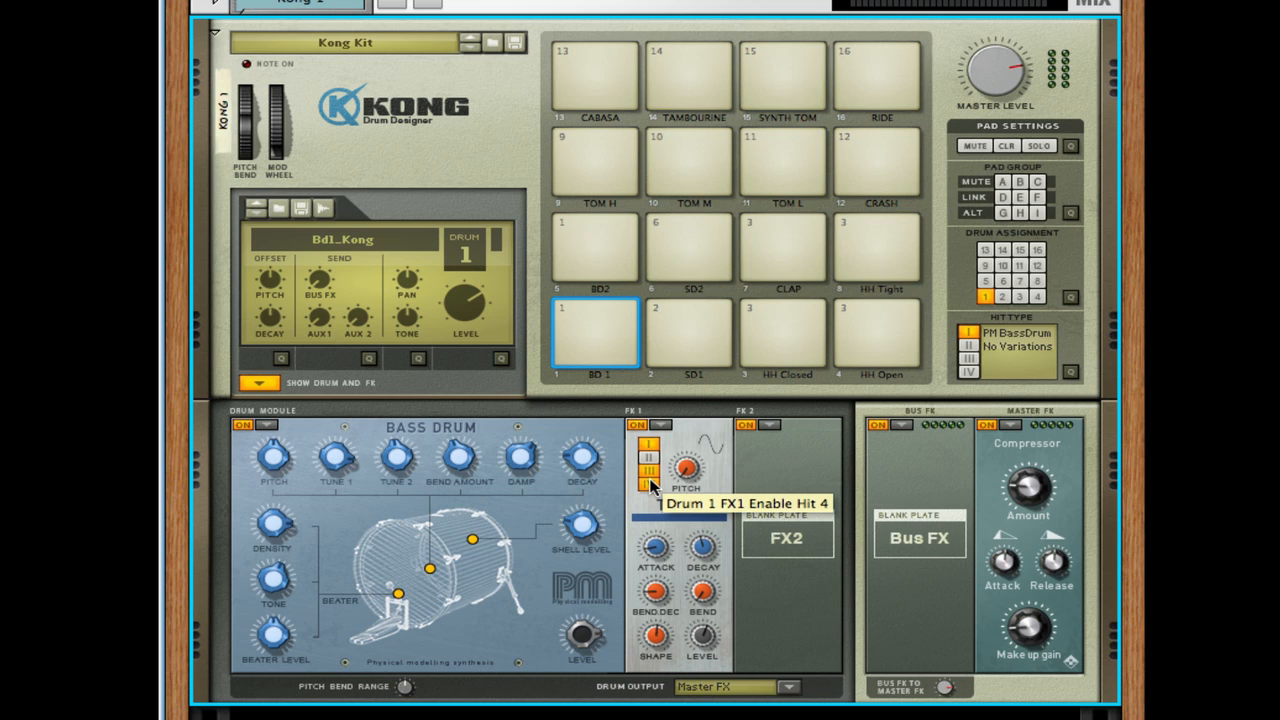
{"action": "left_click", "coordinate": [650, 484]}
{"action": "left_click", "coordinate": [652, 471]}
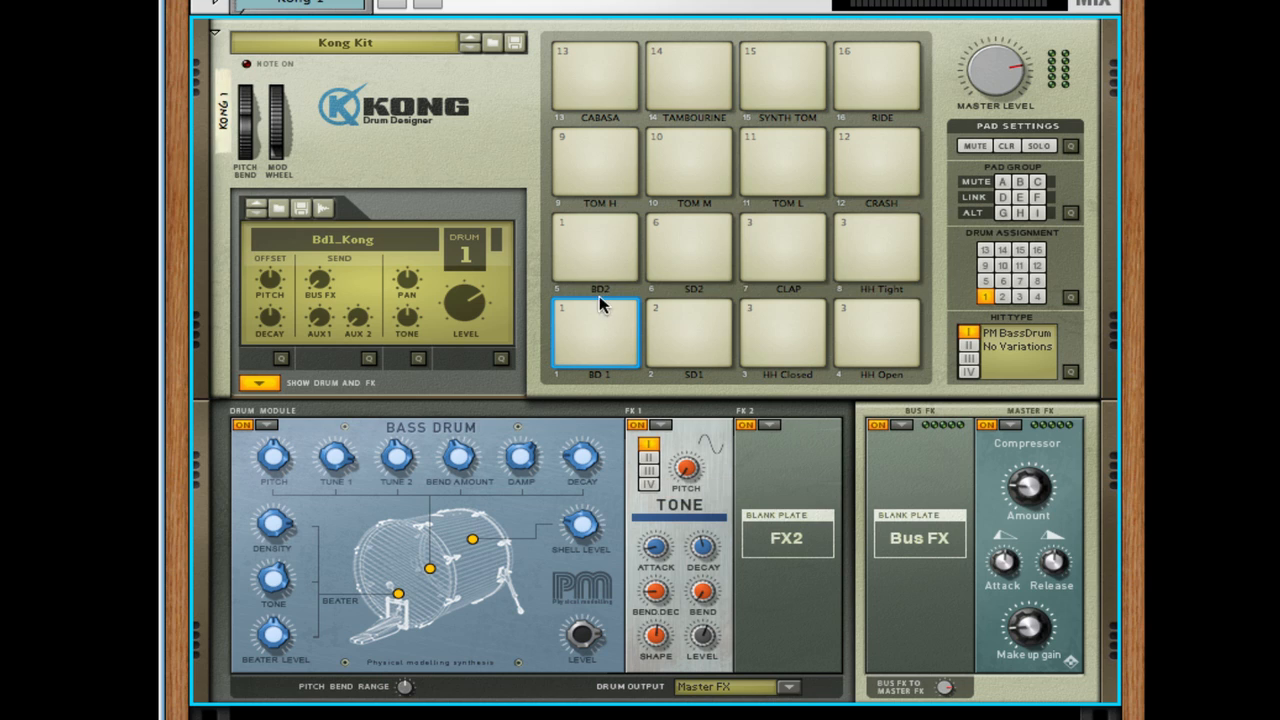
{"action": "left_click", "coordinate": [606, 258]}
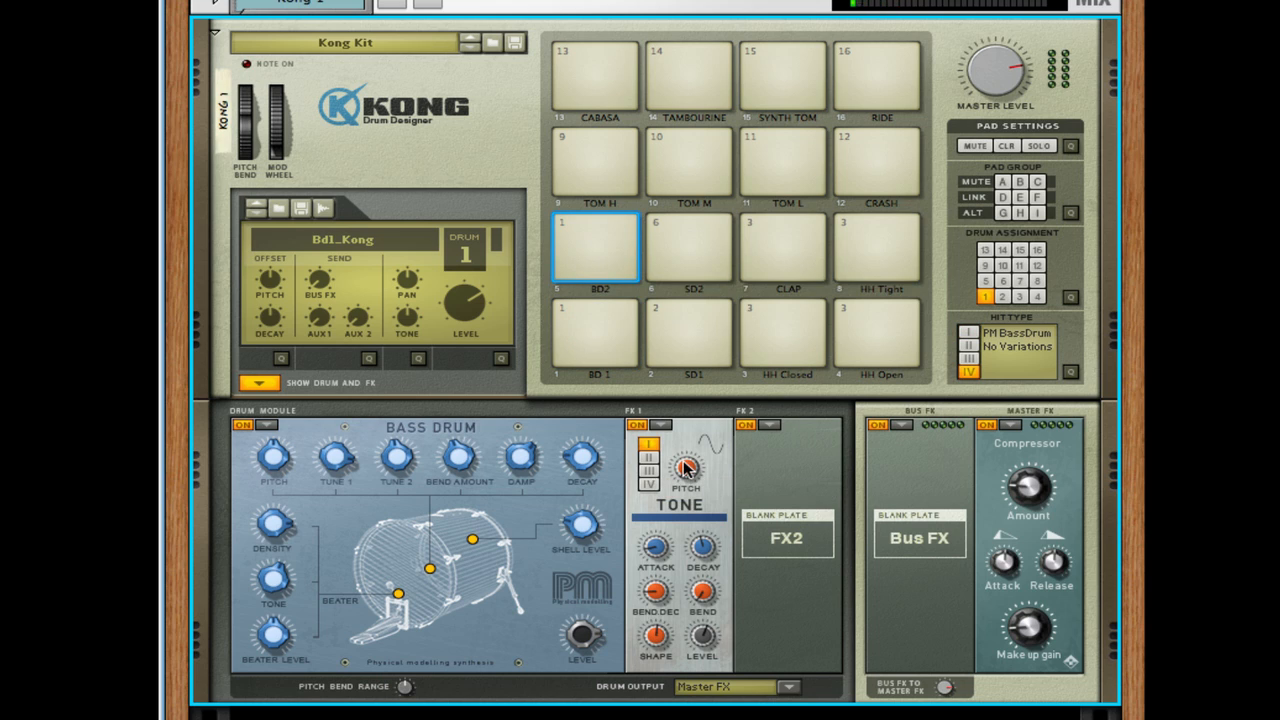
- Adjust the pitch of drum 1's Tone effect and compare the BD 1 and BD2 pads
{"action": "left_click_drag", "start_coordinate": [663, 352], "coordinate": [663, 380]}
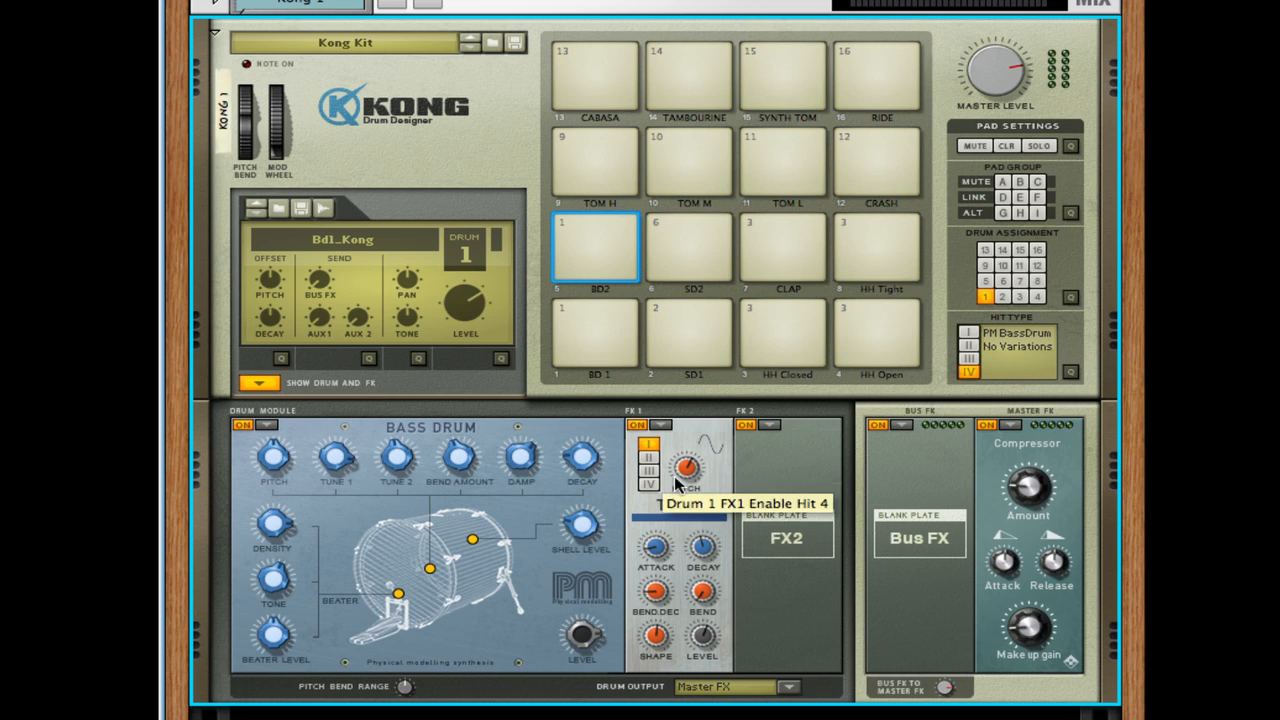
{"action": "left_click", "coordinate": [588, 337]}
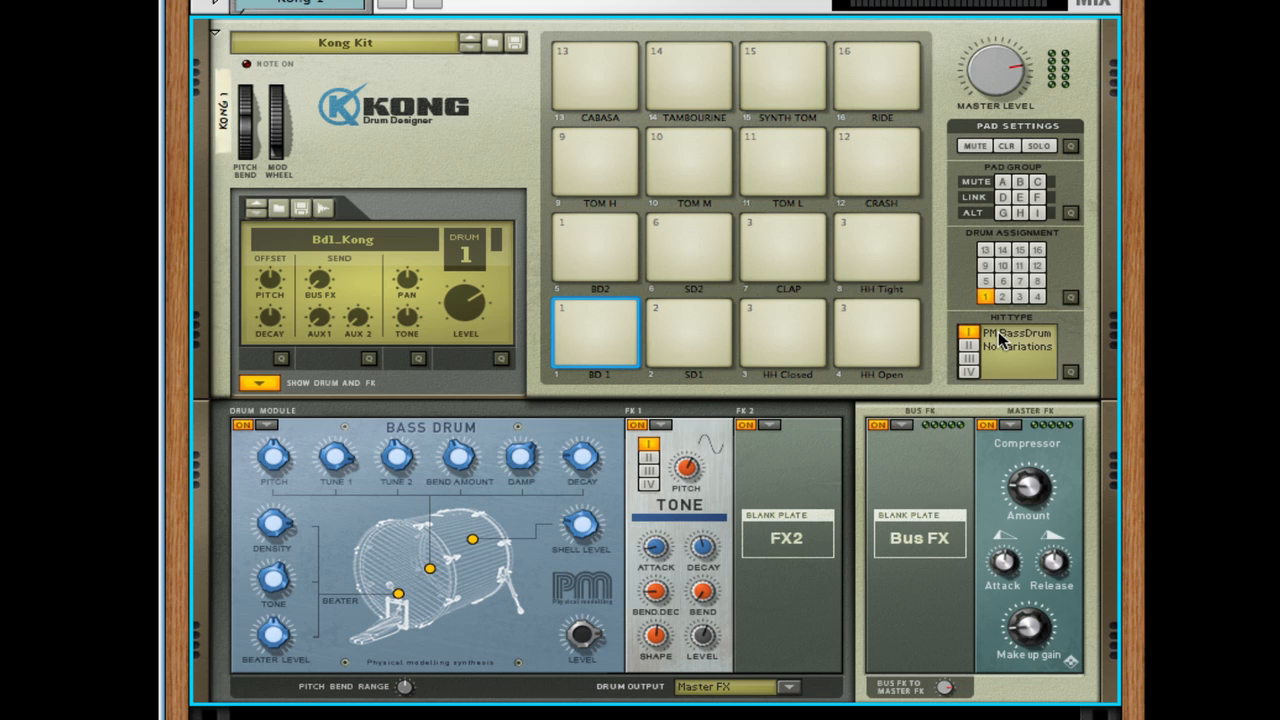
{"action": "left_click", "coordinate": [597, 266]}
{"action": "left_click", "coordinate": [630, 350]}
{"action": "left_click", "coordinate": [605, 267]}
{"action": "left_click", "coordinate": [604, 324]}
{"action": "left_click", "coordinate": [599, 267]}
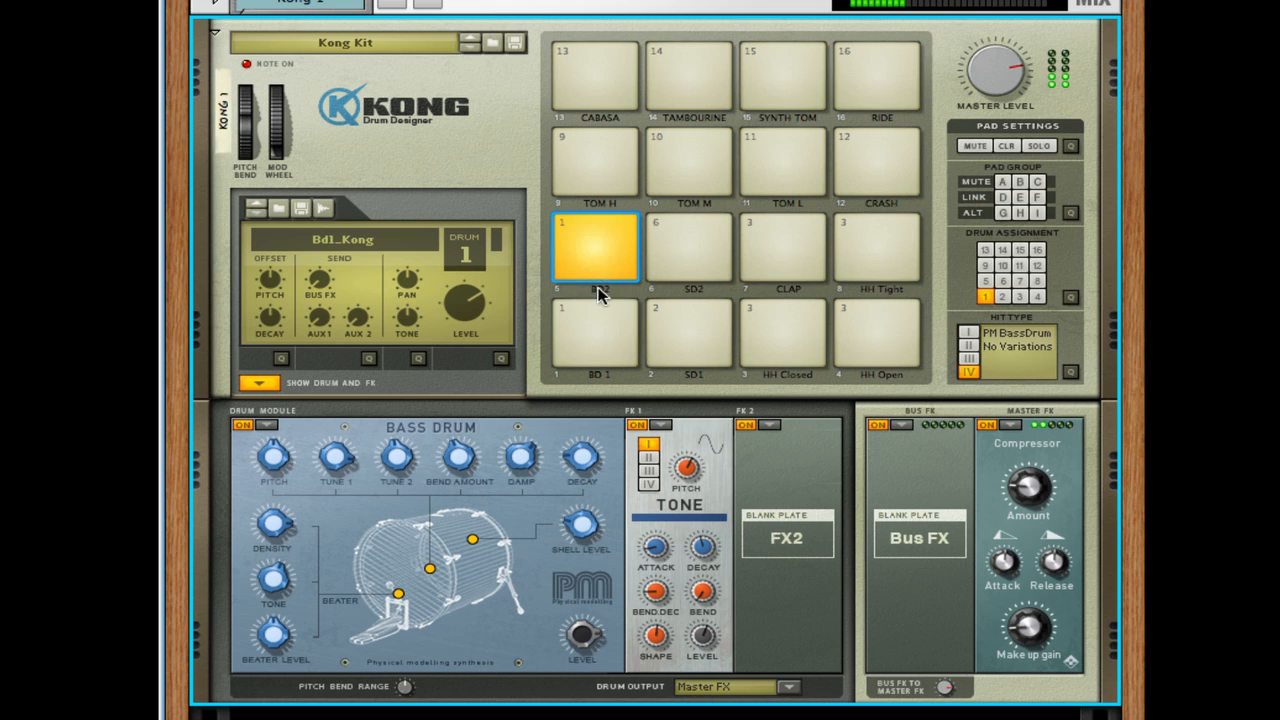
{"action": "left_click", "coordinate": [598, 330]}
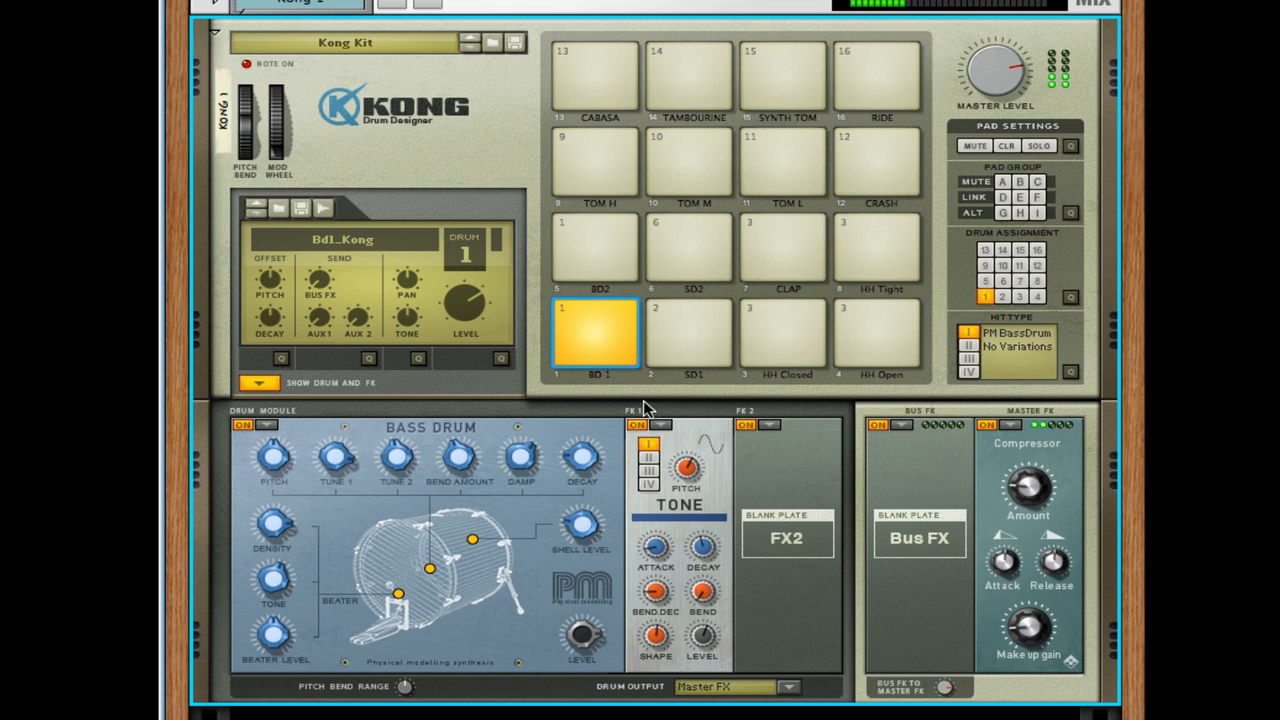
- Enable drum 1's Tone effect for hits 2, 3 and 4, and audition the BD 1 and BD2 pads
{"action": "left_click", "coordinate": [648, 457]}
{"action": "left_click", "coordinate": [648, 470]}
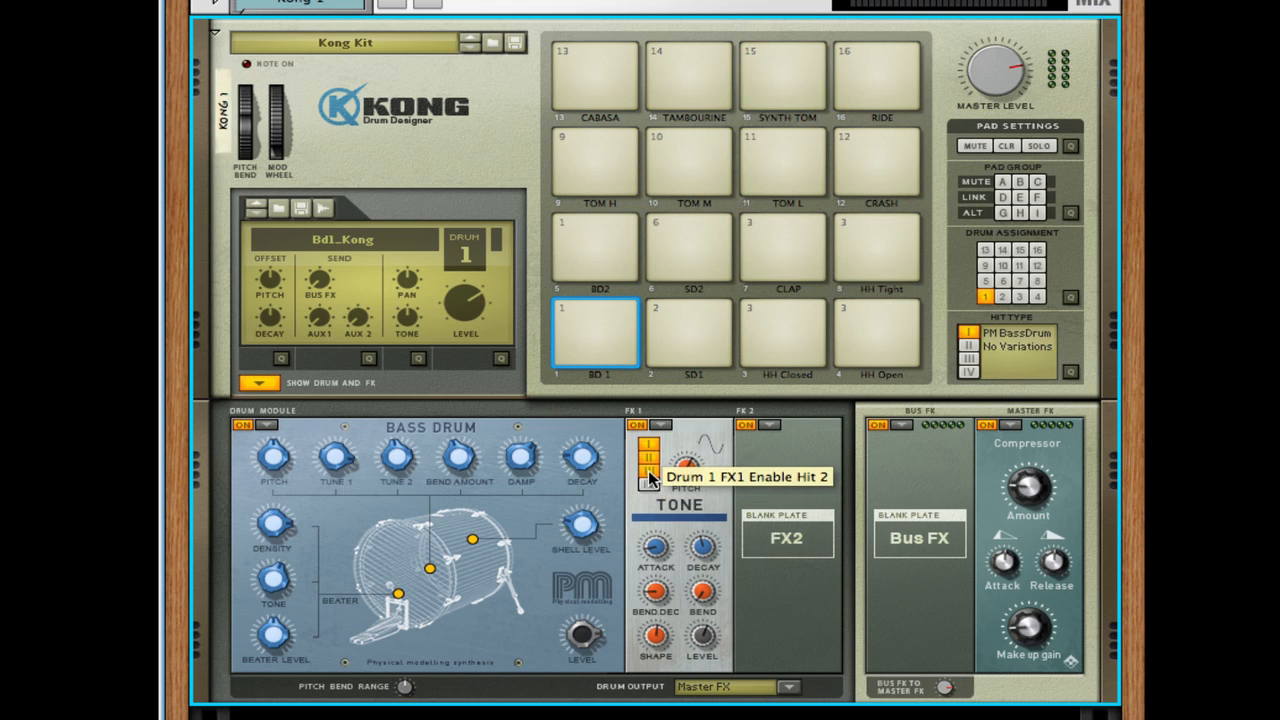
{"action": "left_click", "coordinate": [647, 484]}
{"action": "left_click", "coordinate": [578, 312]}
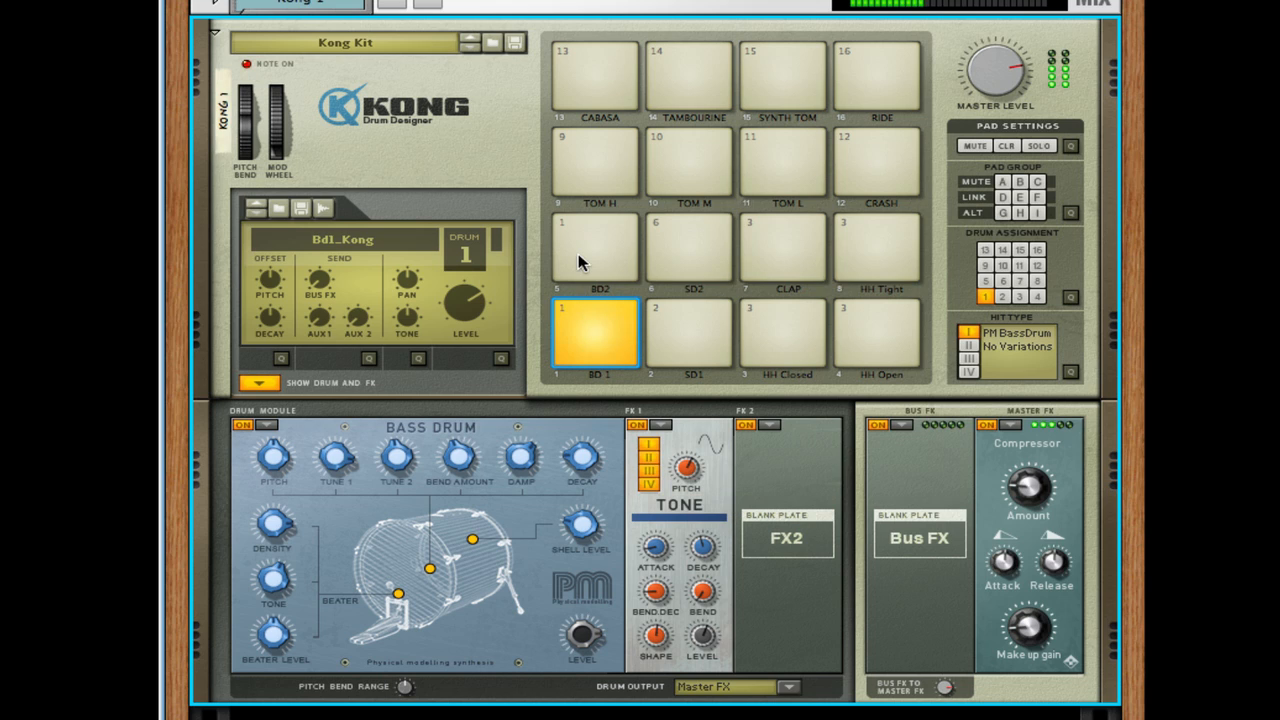
{"action": "left_click", "coordinate": [590, 259]}
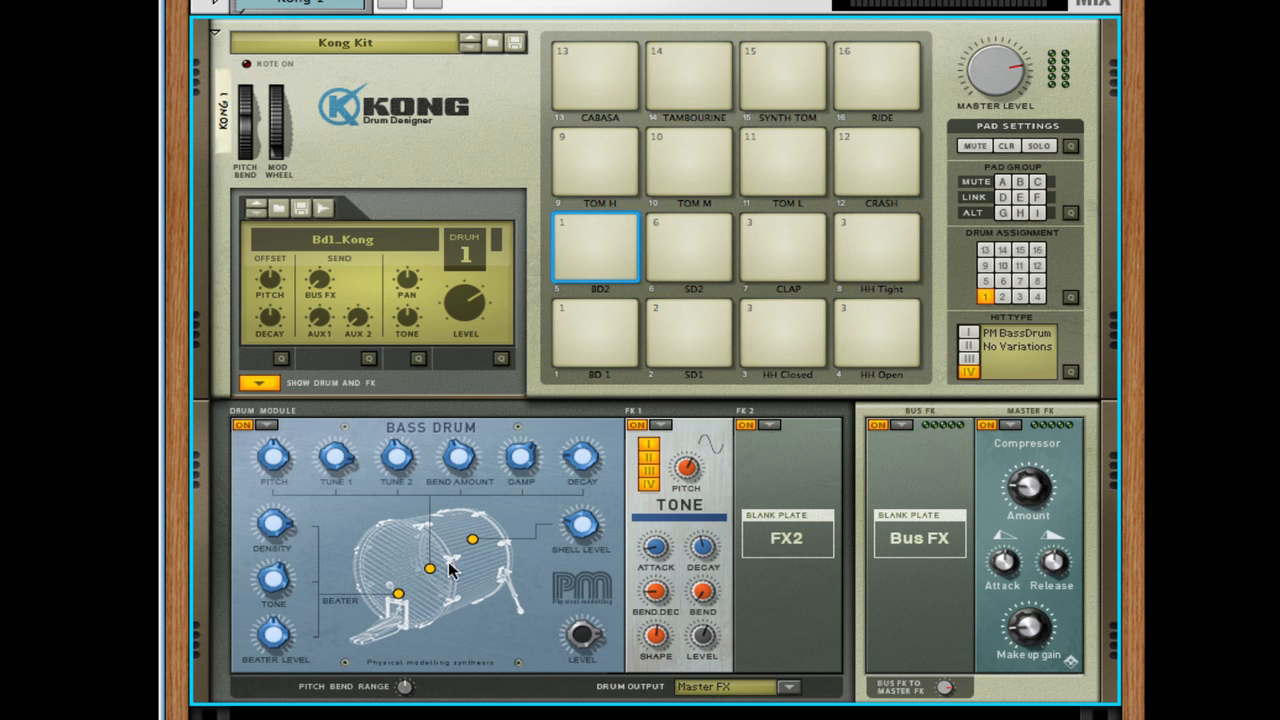
- Load the Tone effect into FX 1 of the HH Closed pad's drum
{"action": "left_click", "coordinate": [808, 335]}
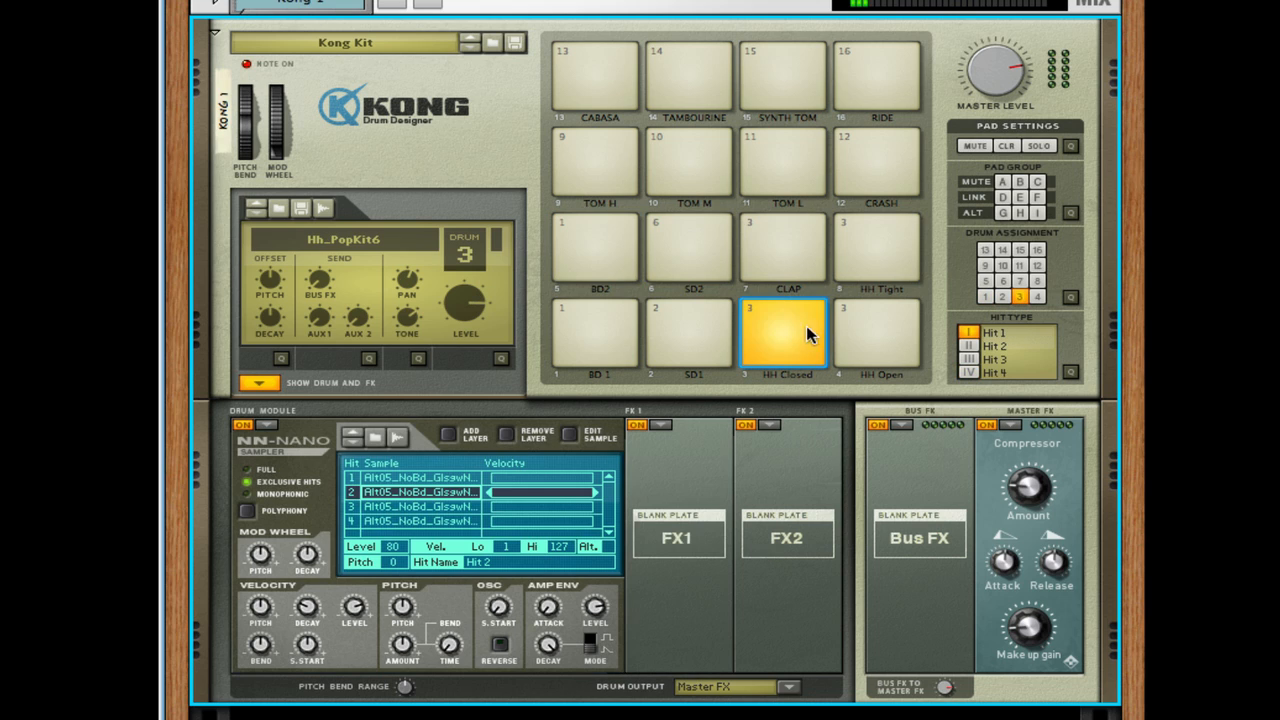
{"action": "left_click", "coordinate": [660, 425]}
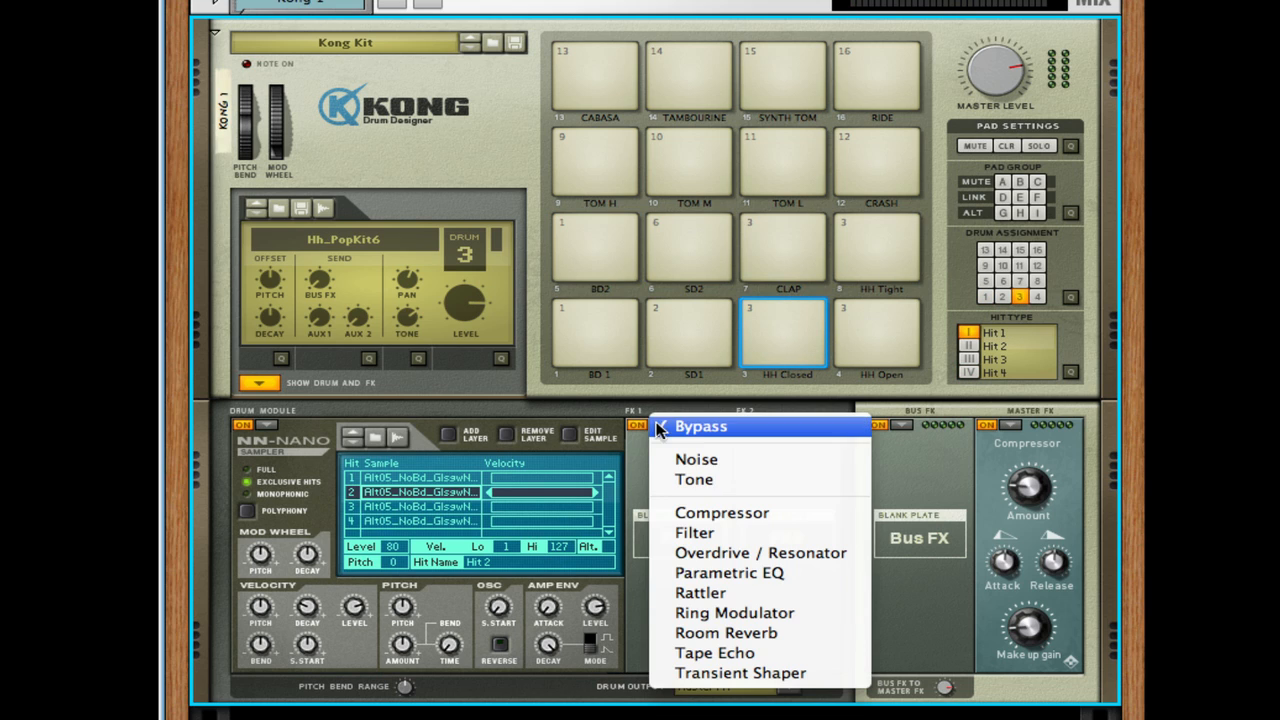
{"action": "left_click", "coordinate": [725, 481]}
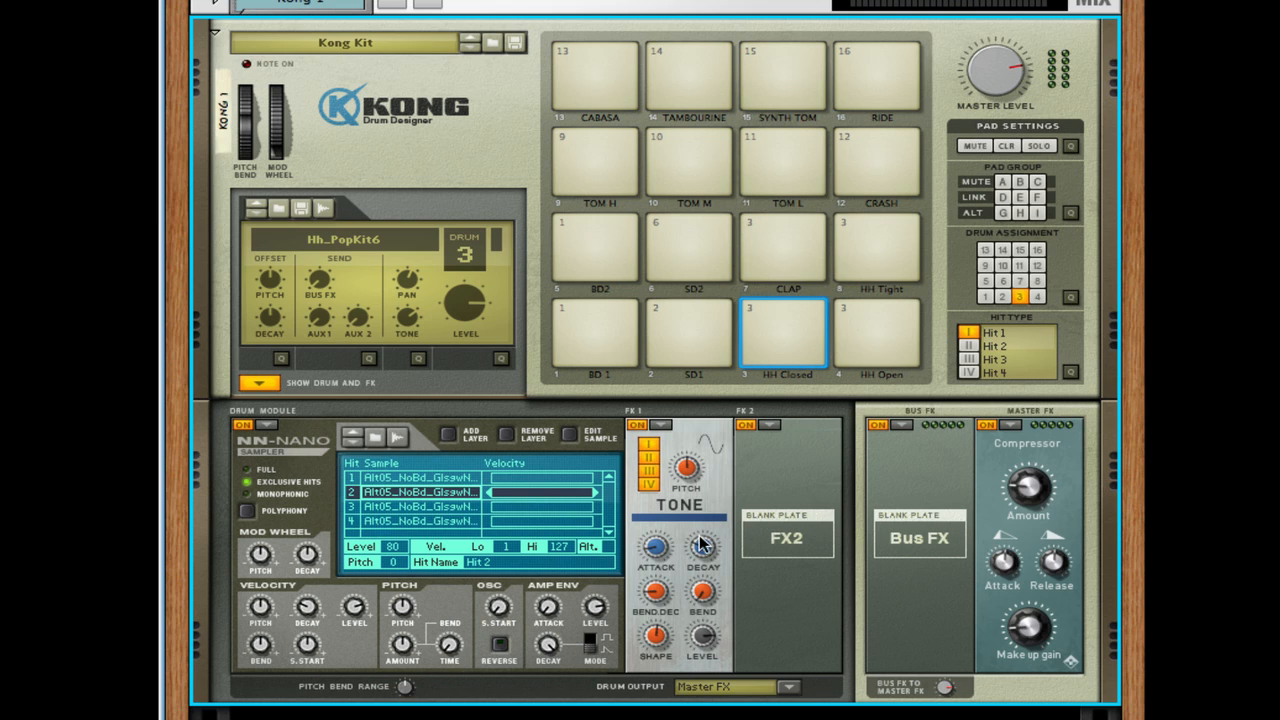
- Audition the HH Open and HH Tight pads through the added Tone effect
{"action": "left_click", "coordinate": [870, 320]}
{"action": "left_click", "coordinate": [866, 267]}
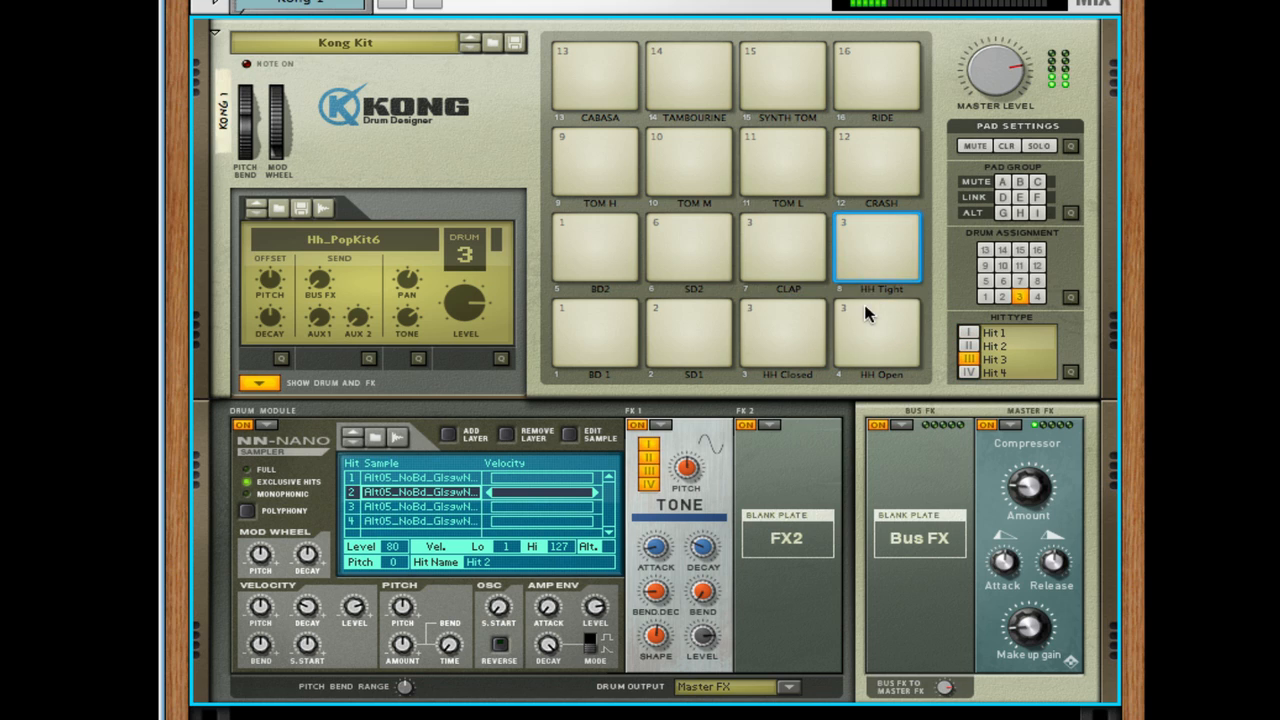
{"action": "left_click", "coordinate": [865, 316]}
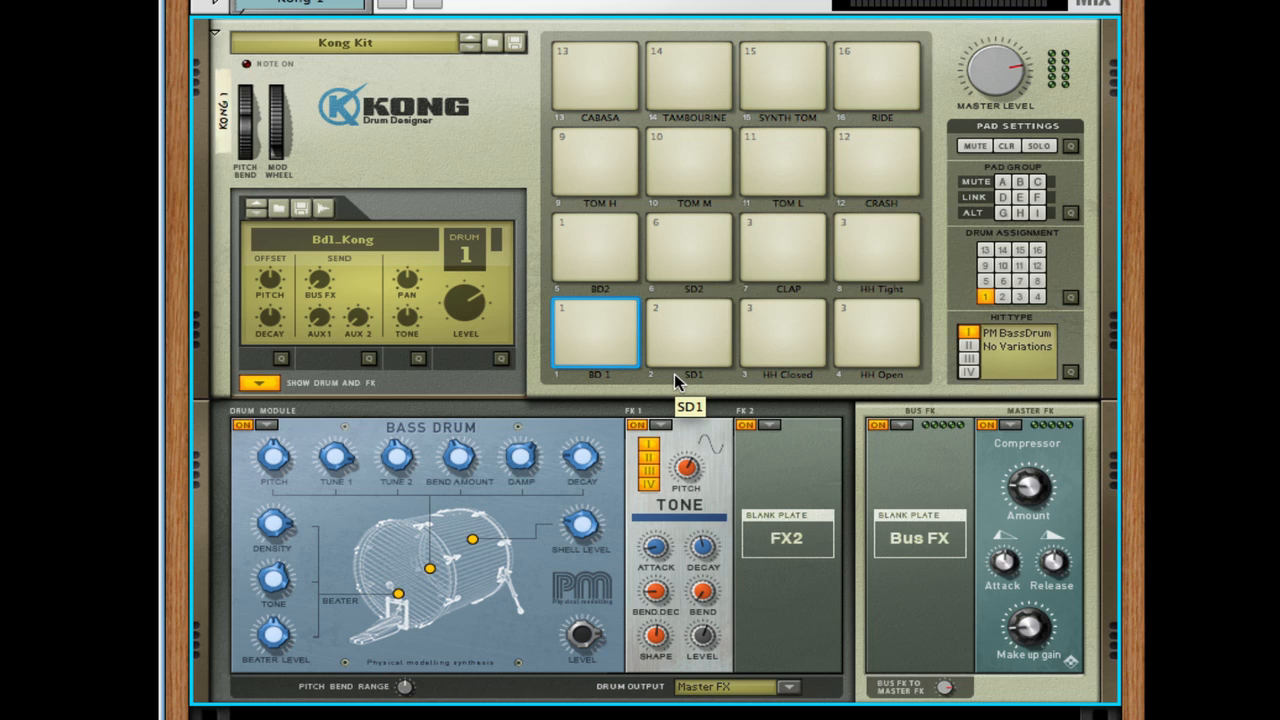